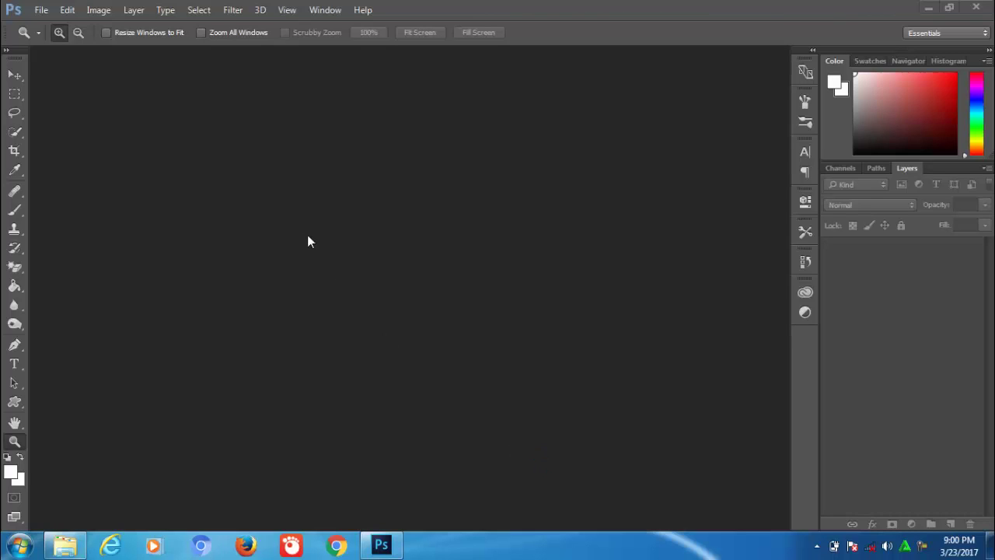
- Select the boxer wallpaper JPG and the 14-tattoo PNG in the Downloads folder for opening
{"action": "left_click", "coordinate": [40, 10]}
{"action": "left_click", "coordinate": [51, 40]}
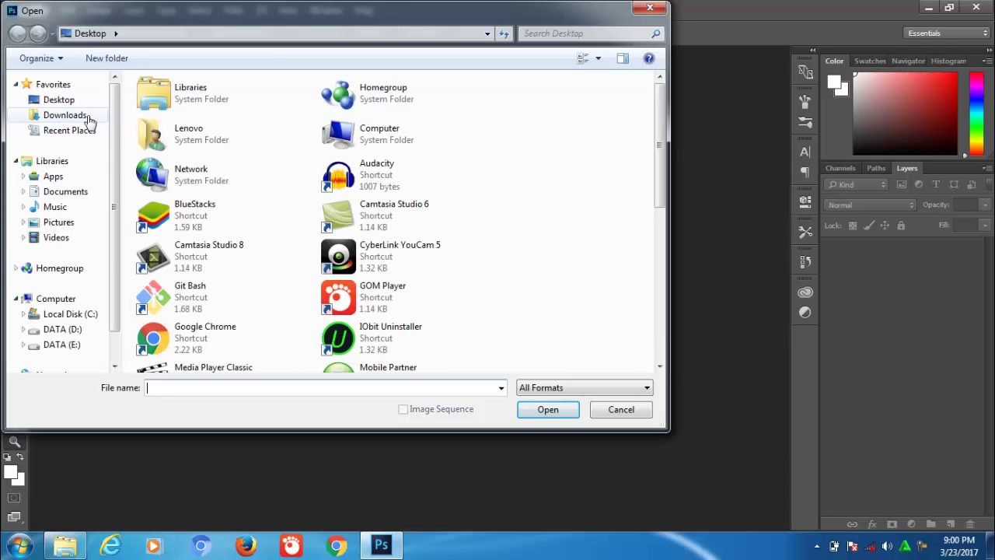
{"action": "left_click", "coordinate": [88, 119]}
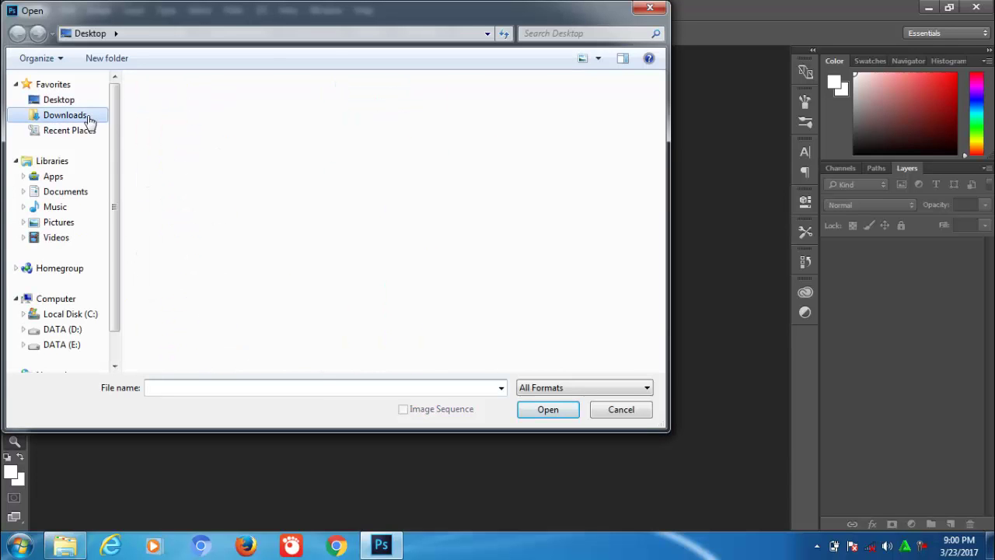
{"action": "left_click", "coordinate": [266, 199]}
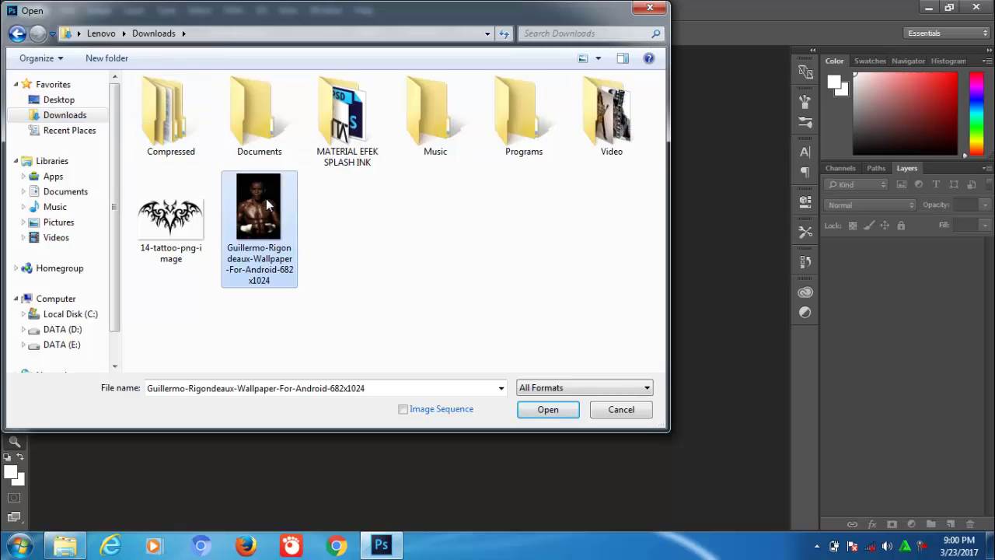
{"action": "left_click", "coordinate": [176, 235], "text": "ctrl"}
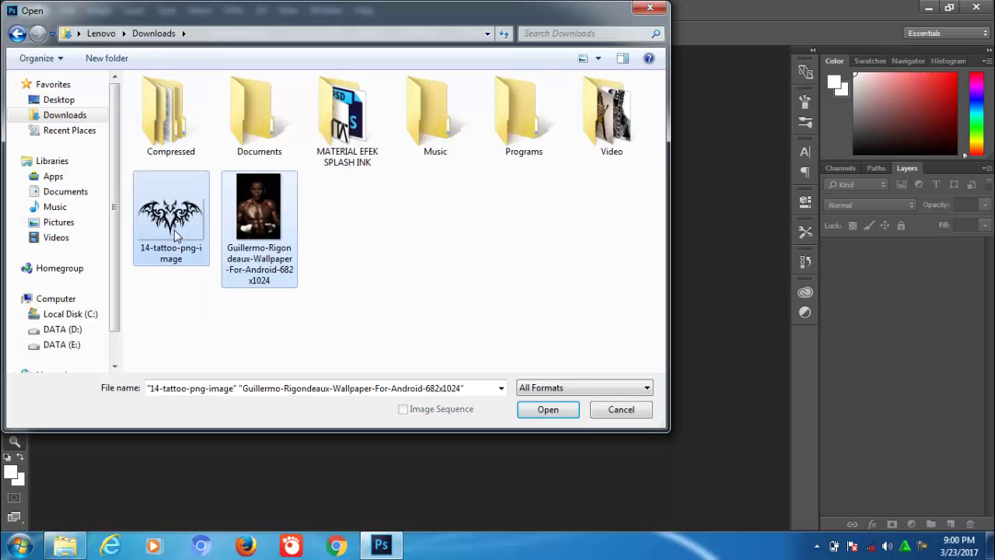
- Open both images as separate documents and view the boxer photo at 100% with the Move tool
{"action": "left_click", "coordinate": [536, 411]}
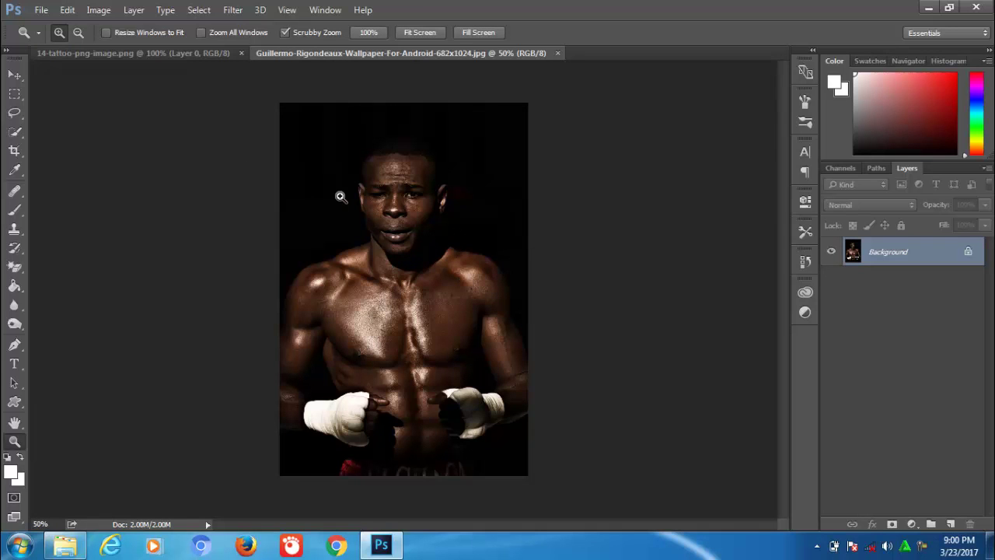
{"action": "left_click", "coordinate": [172, 55]}
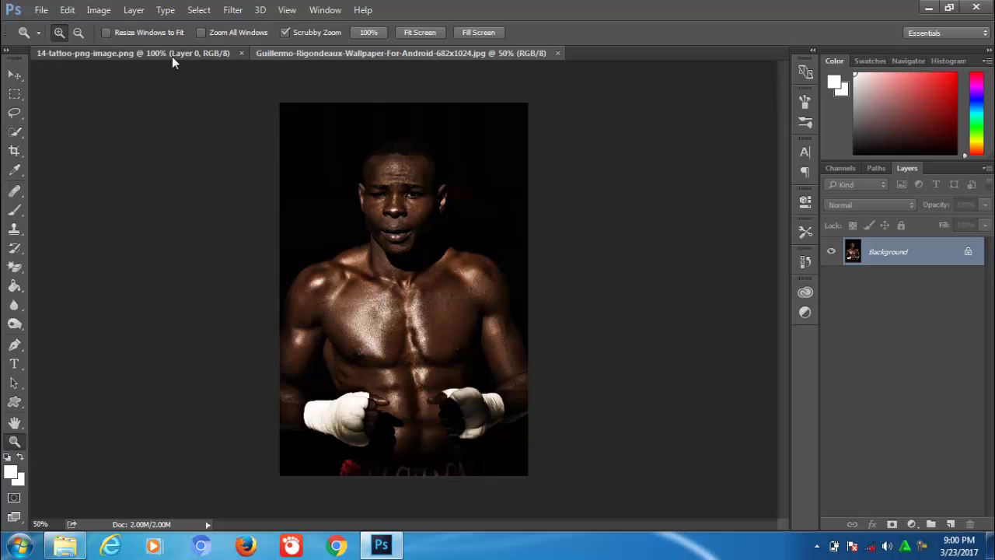
{"action": "left_click", "coordinate": [356, 53]}
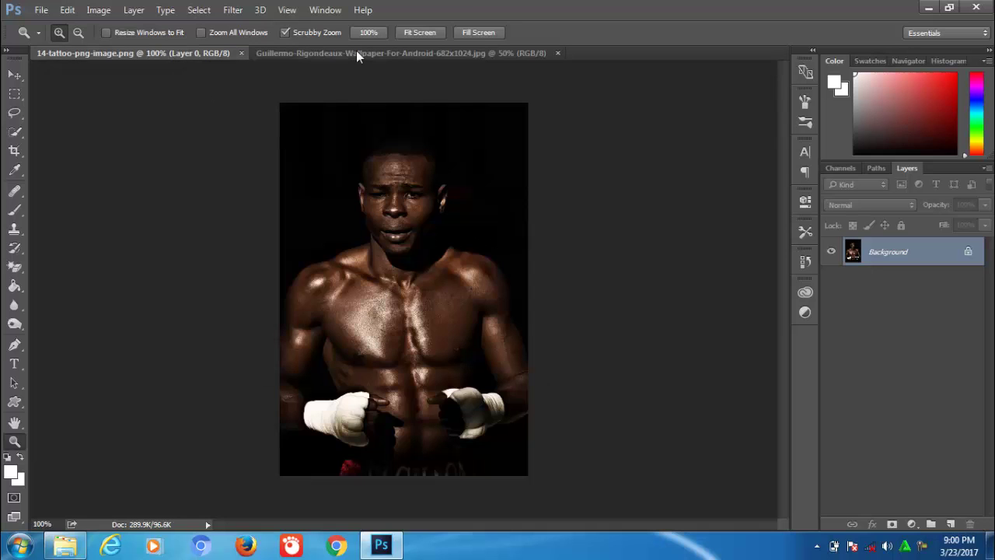
{"action": "left_click", "coordinate": [407, 298]}
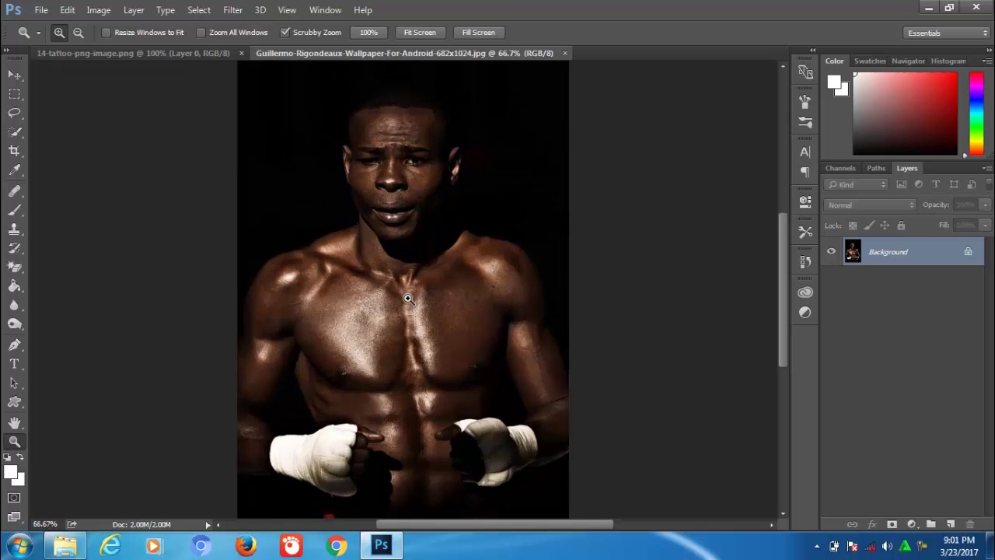
{"action": "left_click", "coordinate": [407, 299]}
{"action": "key", "text": "v"}
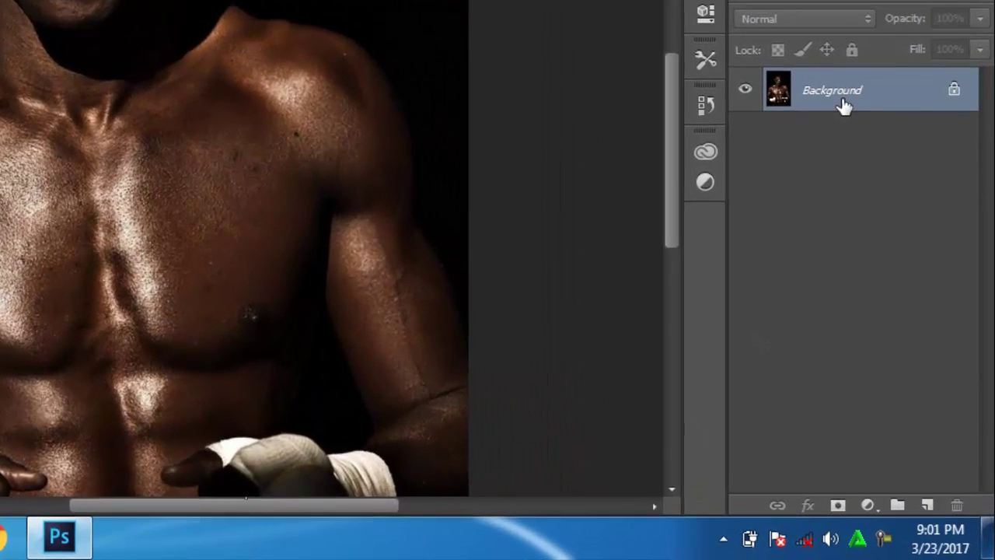
- Duplicate the boxer photo's Background layer to create a Background copy layer
{"action": "right_click", "coordinate": [896, 257]}
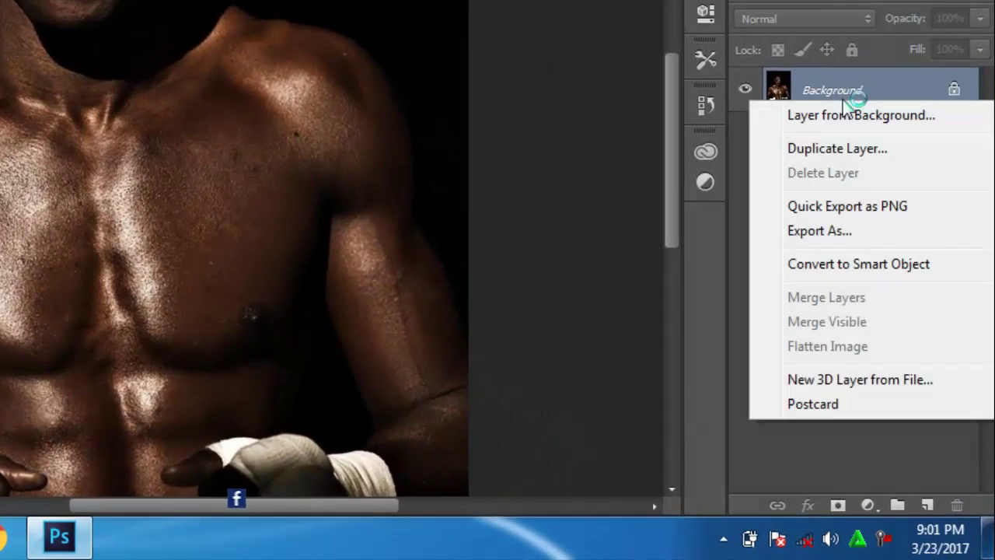
{"action": "left_click", "coordinate": [828, 148]}
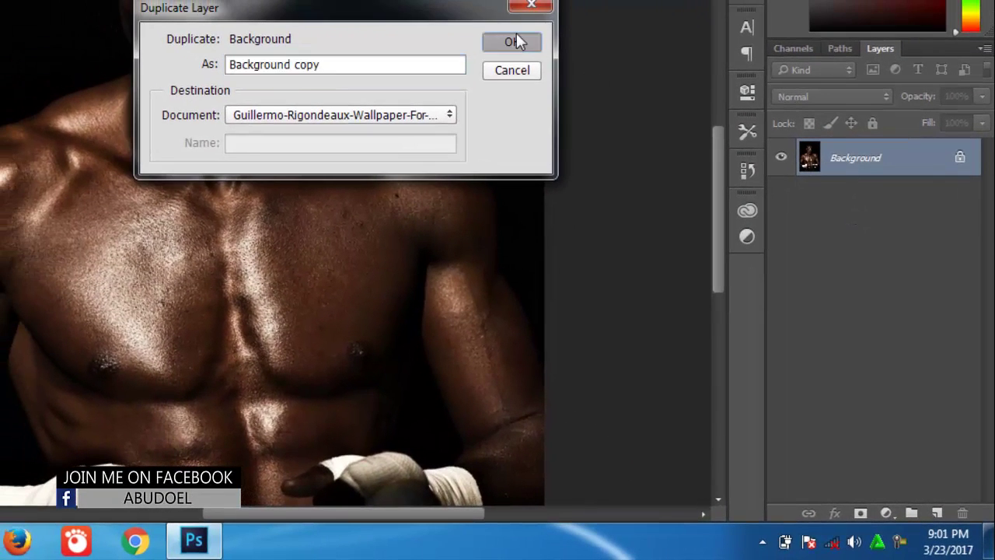
{"action": "left_click", "coordinate": [517, 41]}
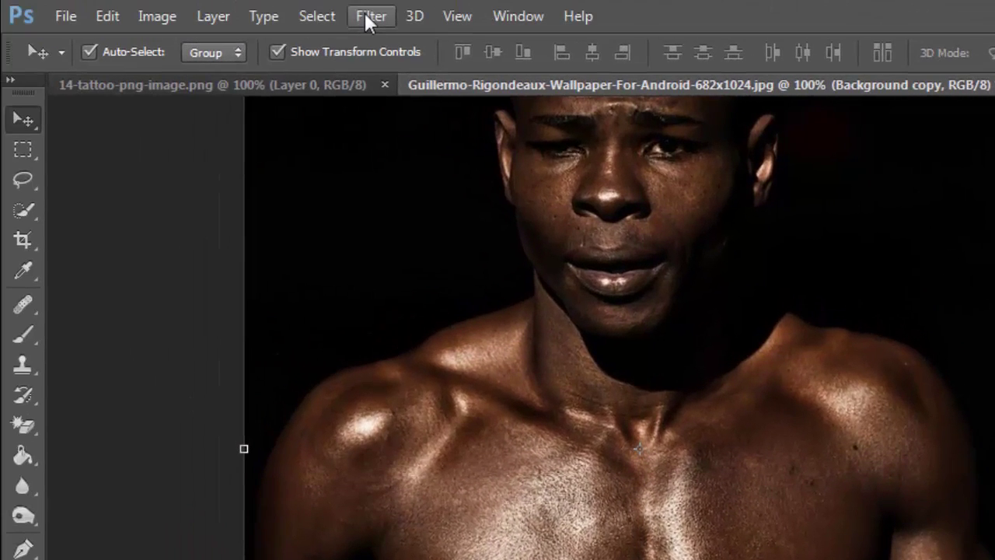
- Apply a Gaussian Blur with a 2.0-pixel radius to the Background copy layer
{"action": "left_click", "coordinate": [369, 19]}
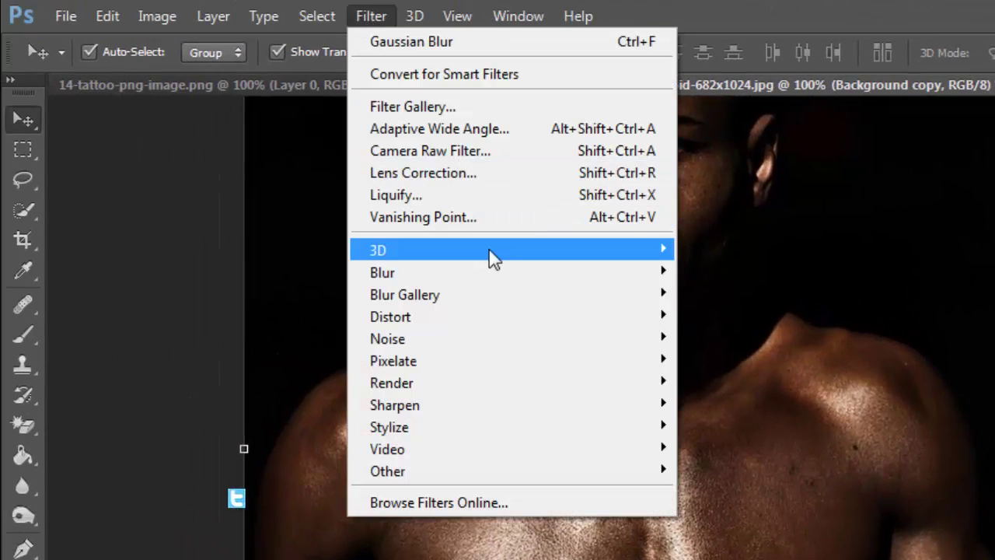
{"action": "mouse_move", "coordinate": [383, 272]}
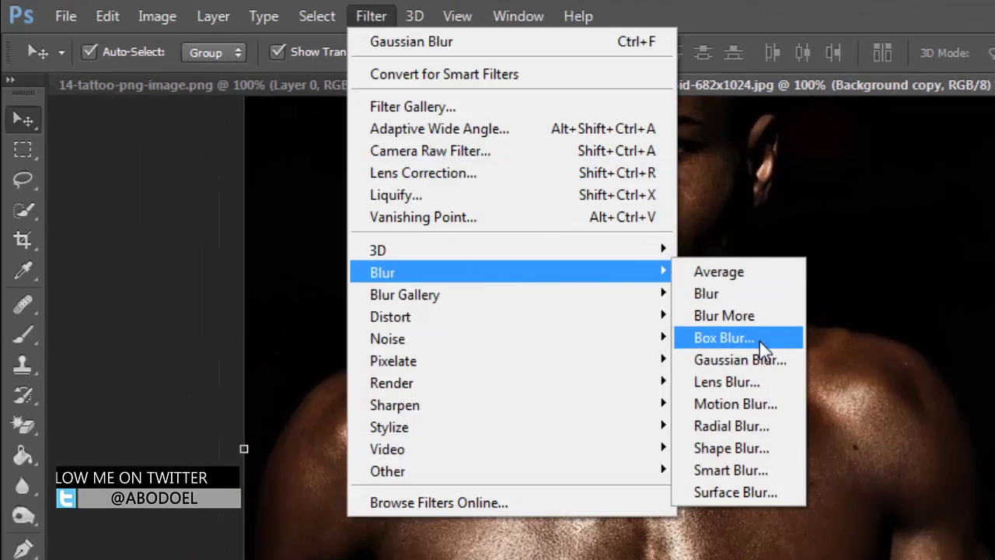
{"action": "left_click", "coordinate": [747, 355]}
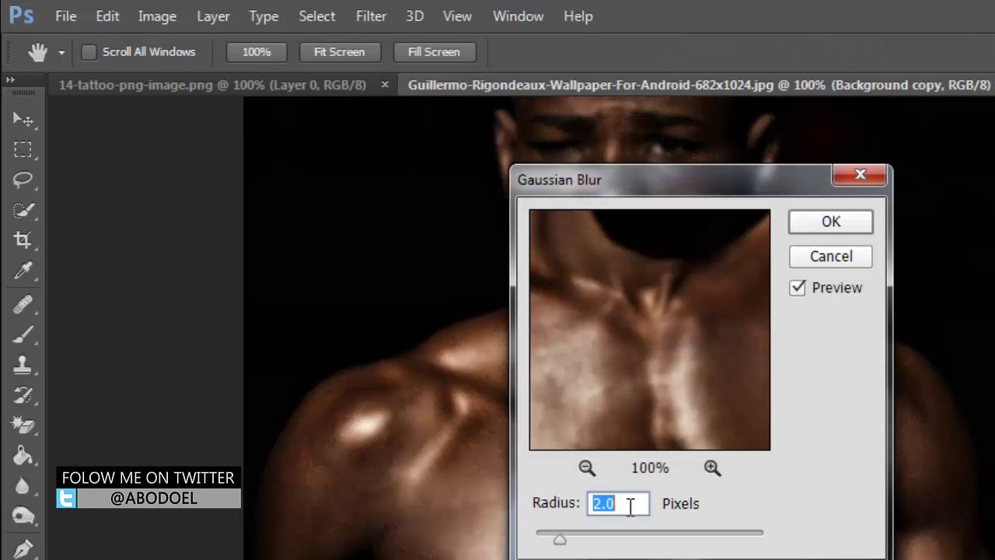
{"action": "left_click", "coordinate": [634, 505]}
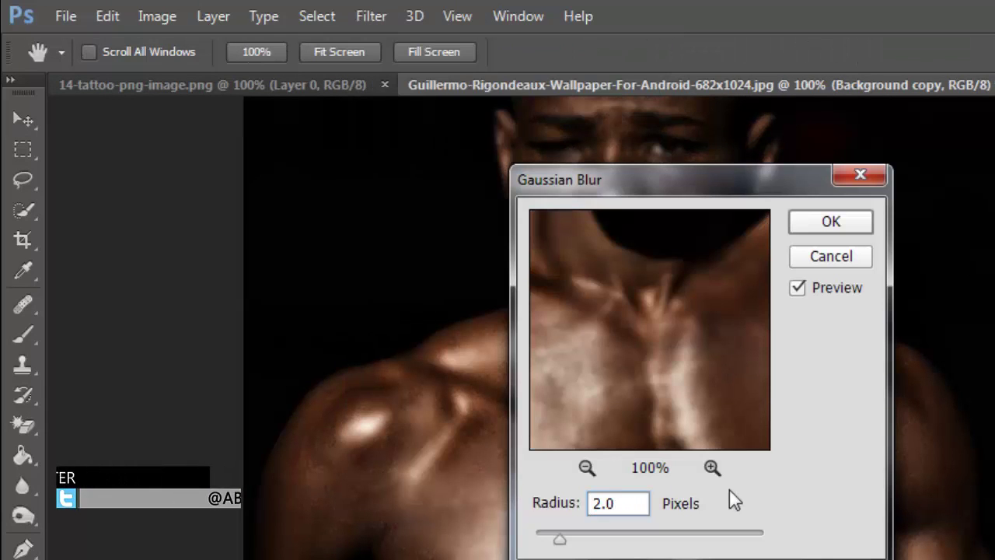
{"action": "left_click", "coordinate": [808, 224]}
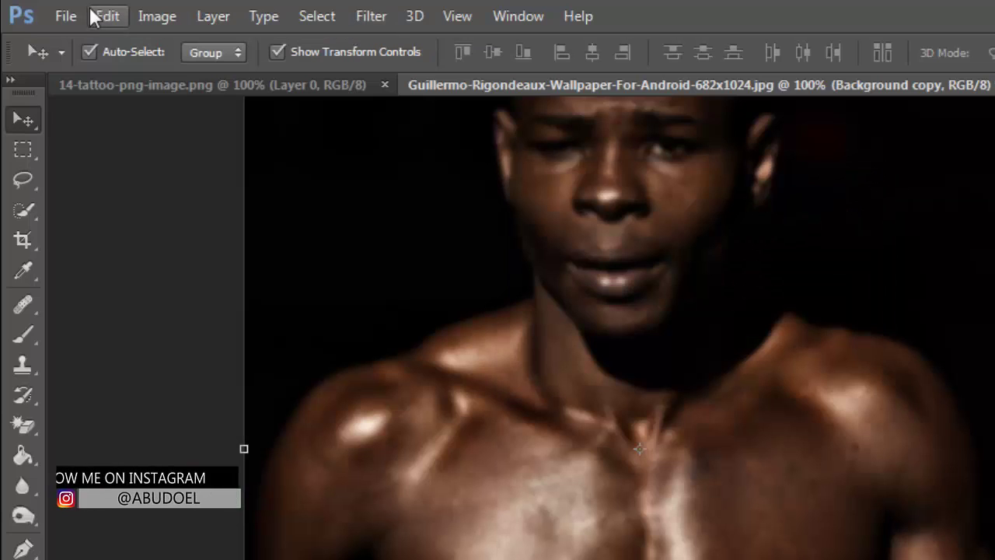
- Save the blurred image to the Desktop as Displement.psd, accepting the Photoshop format options
{"action": "left_click", "coordinate": [66, 14]}
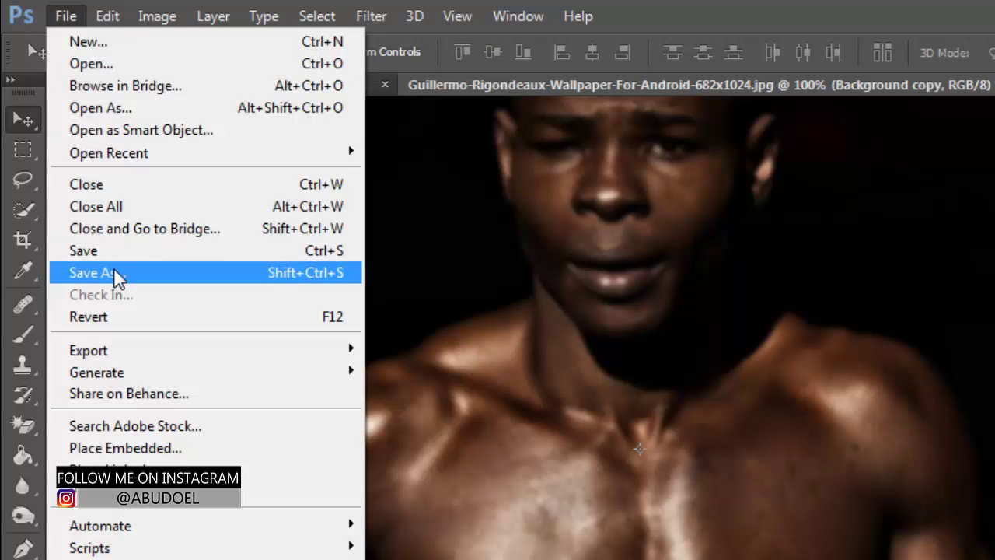
{"action": "left_click", "coordinate": [162, 267]}
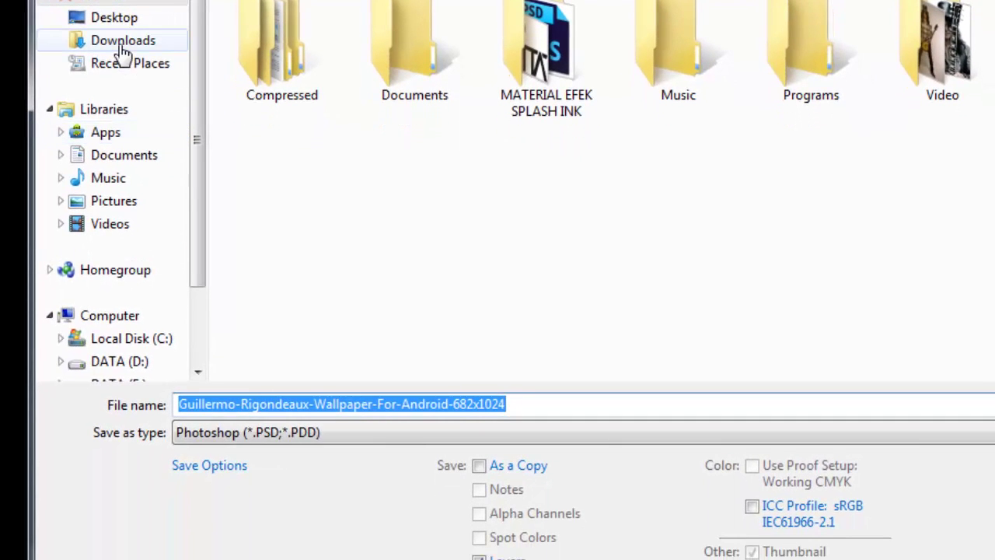
{"action": "left_click", "coordinate": [120, 43]}
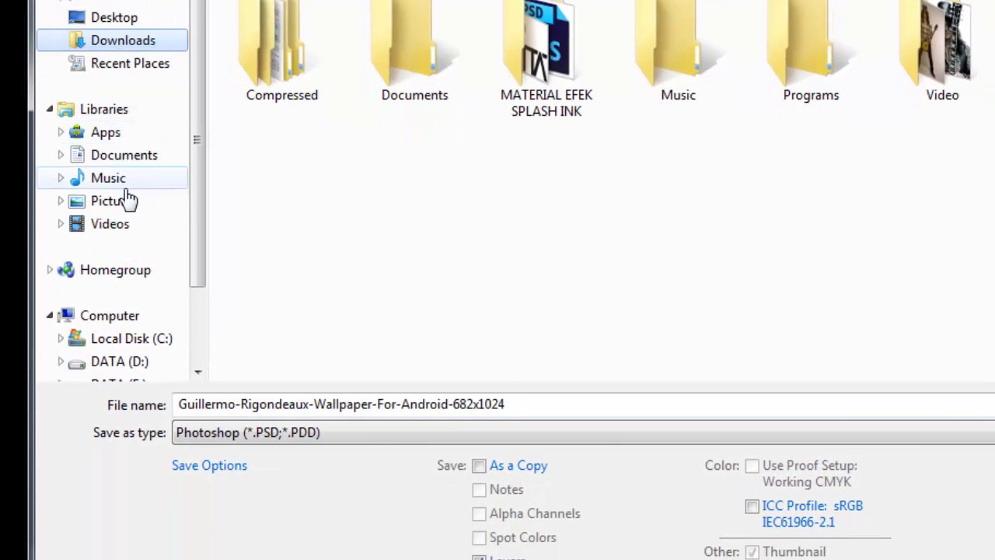
{"action": "left_click", "coordinate": [117, 18]}
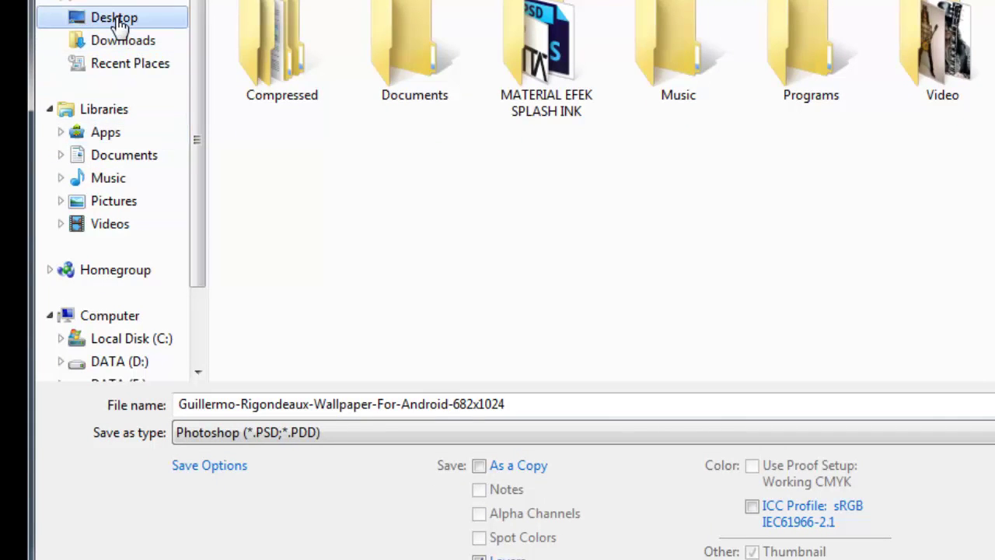
{"action": "left_click", "coordinate": [418, 408]}
{"action": "type", "text": "Displement"}
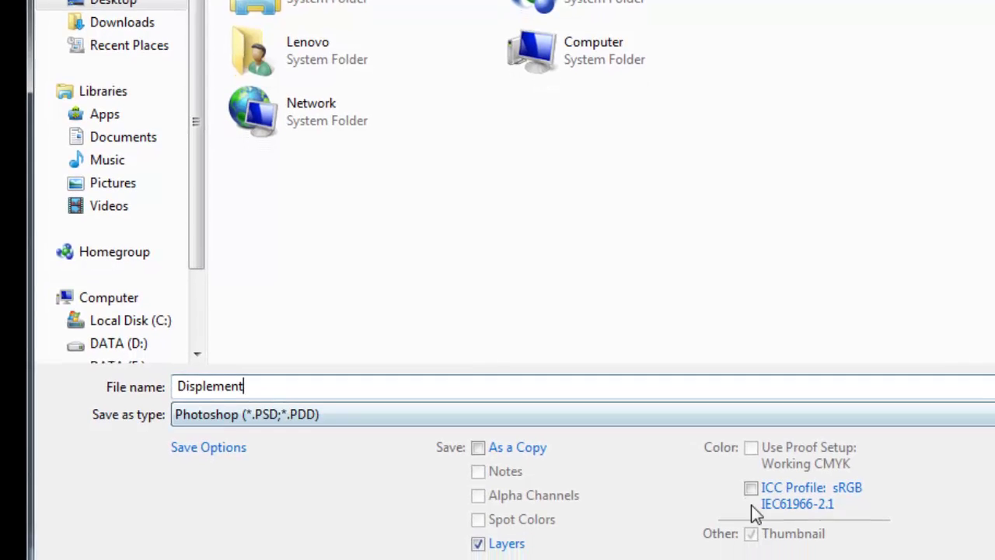
{"action": "left_click", "coordinate": [830, 543]}
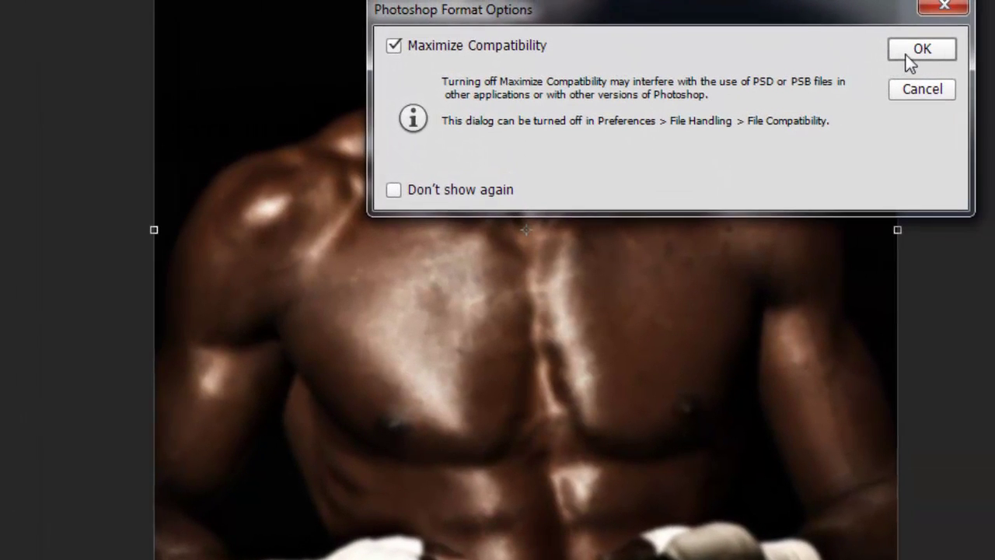
{"action": "left_click", "coordinate": [907, 53]}
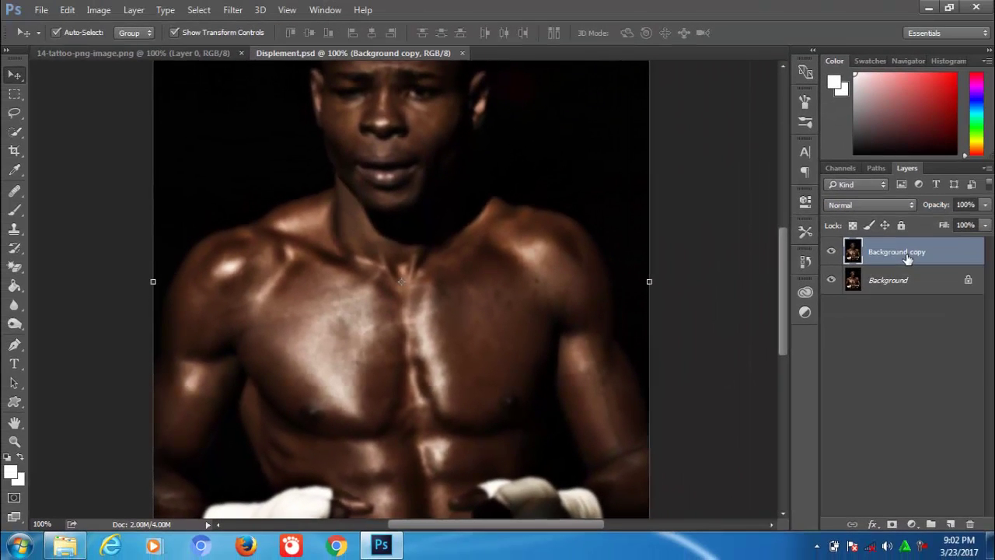
- Trash the blurred Background copy layer, leaving only the sharp Background layer
{"action": "left_click_drag", "start_coordinate": [907, 259], "coordinate": [970, 524]}
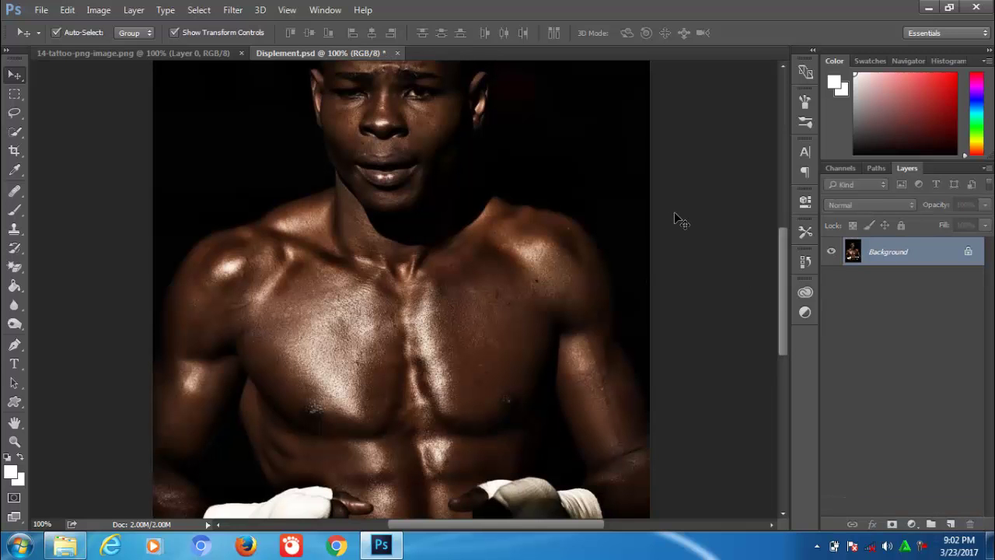
- Zoom the tattoo document to 200% and convert its Layer 0 to a Smart Object
{"action": "left_click", "coordinate": [198, 52]}
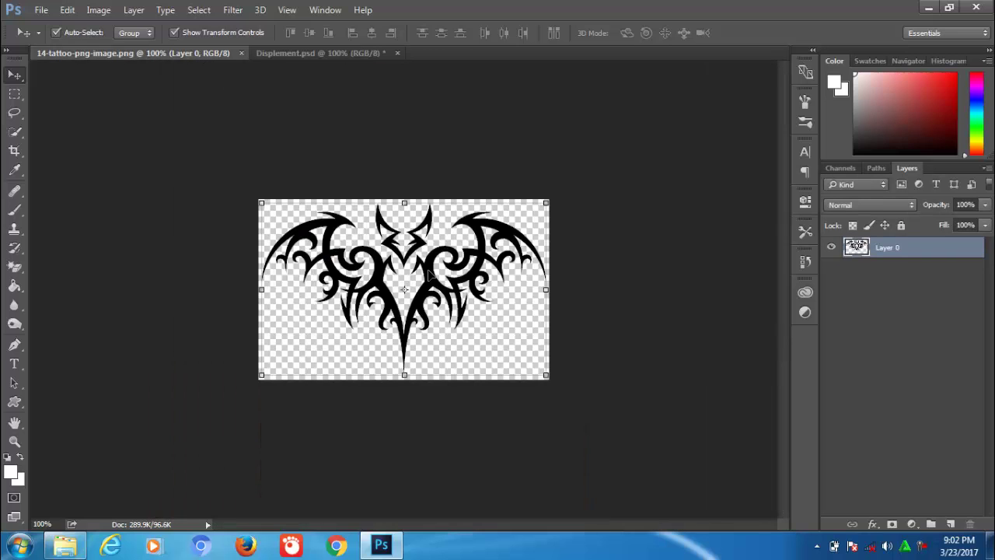
{"action": "left_click", "coordinate": [14, 440]}
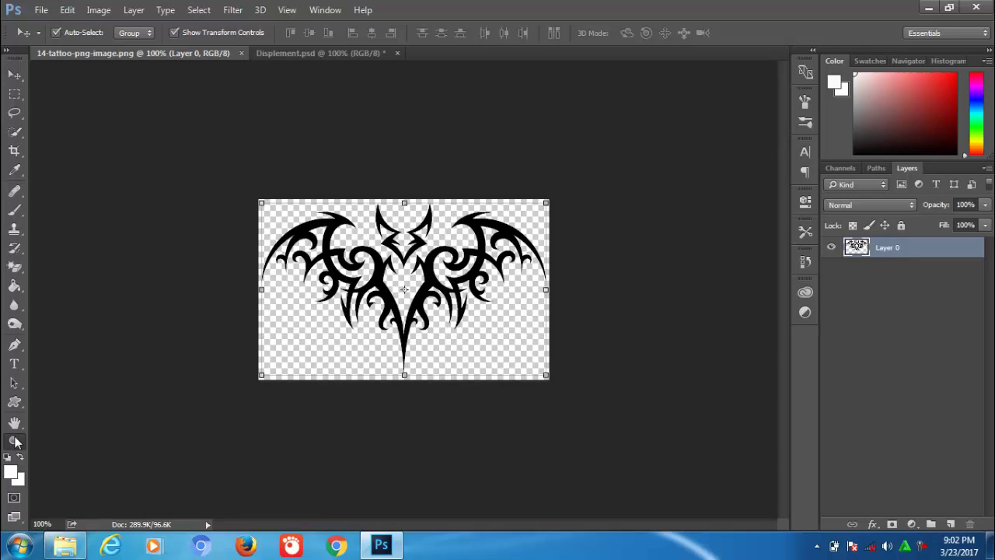
{"action": "left_click", "coordinate": [373, 302]}
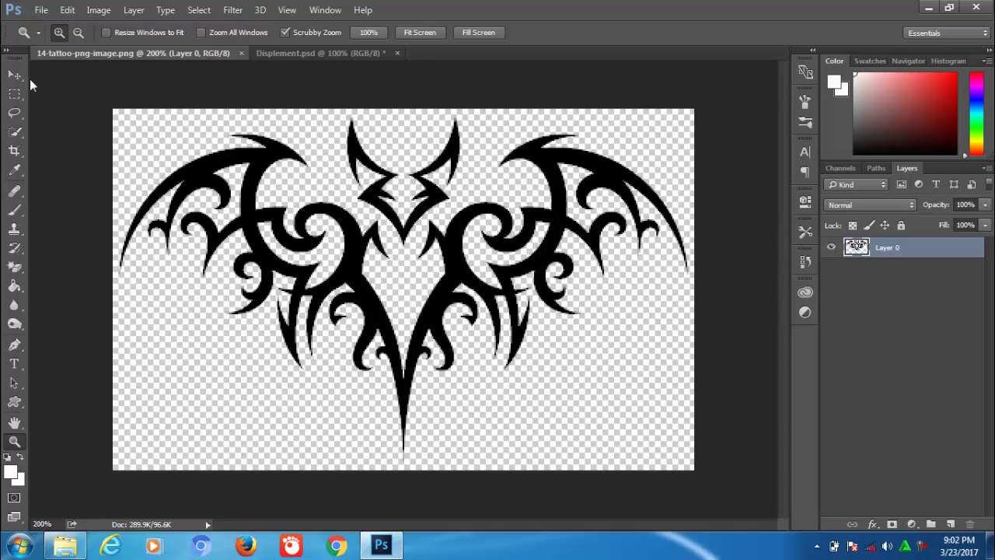
{"action": "left_click", "coordinate": [14, 77]}
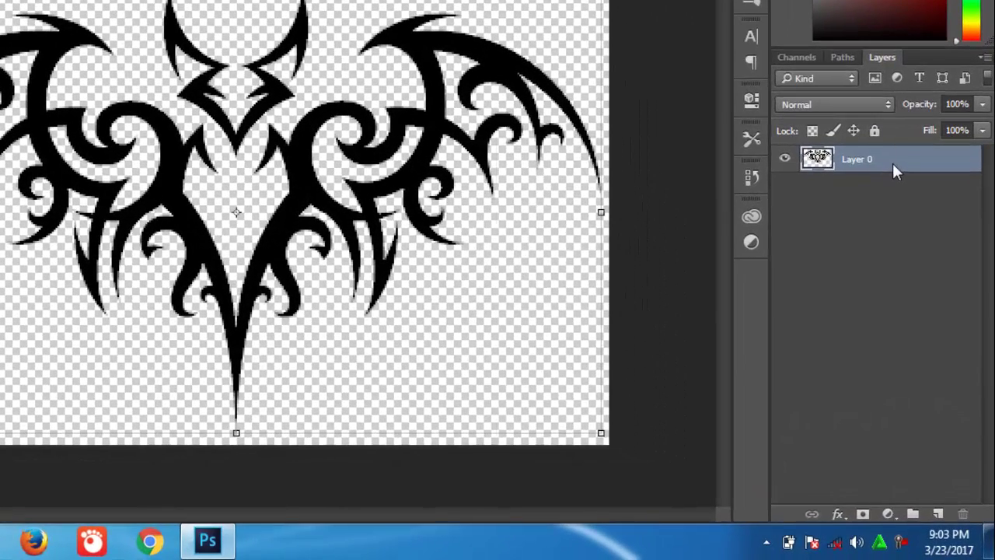
{"action": "right_click", "coordinate": [915, 251]}
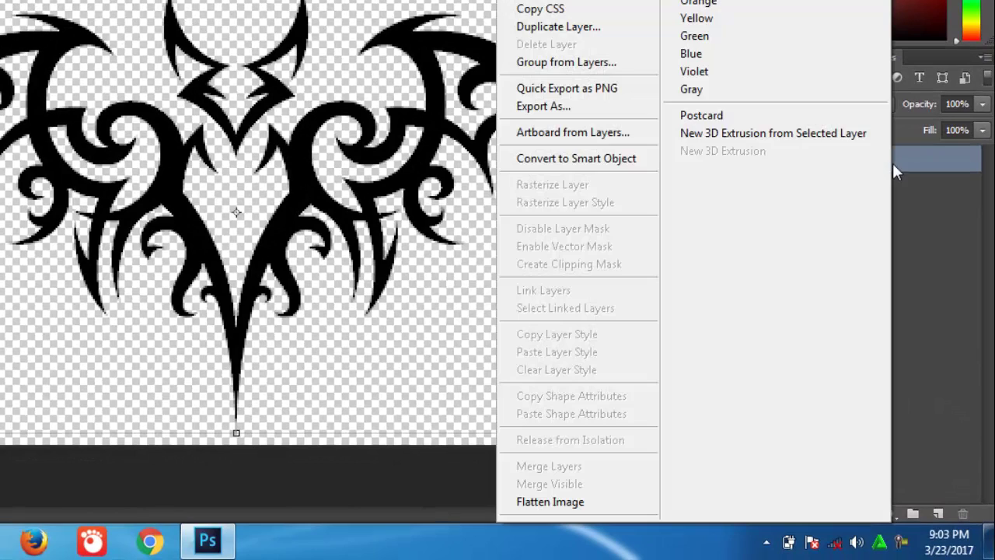
{"action": "left_click", "coordinate": [548, 159]}
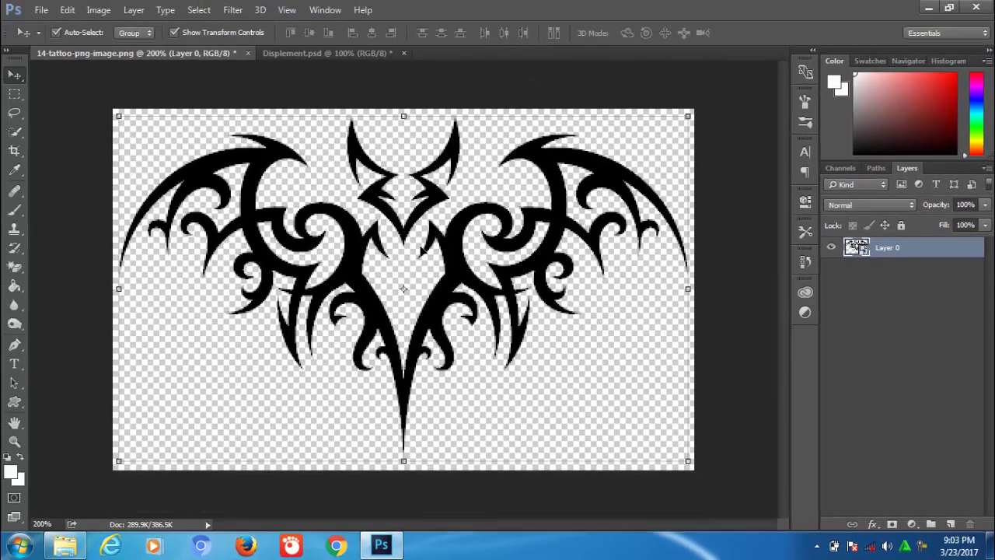
- Drag the bat tattoo into Displement.psd and drop it on the boxer's chest
{"action": "left_click_drag", "start_coordinate": [459, 261], "coordinate": [293, 131]}
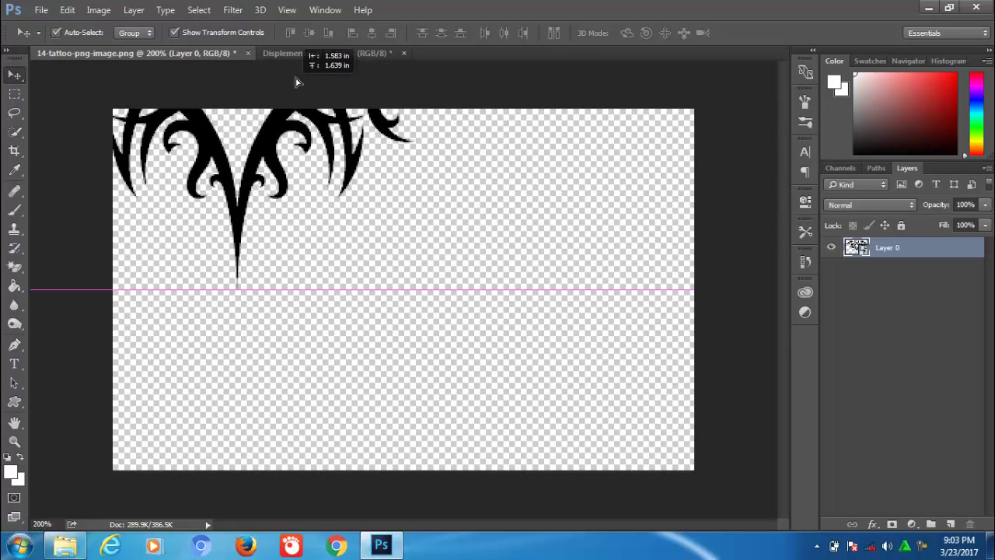
{"action": "left_click_drag", "start_coordinate": [293, 129], "coordinate": [309, 54]}
{"action": "left_click", "coordinate": [310, 54]}
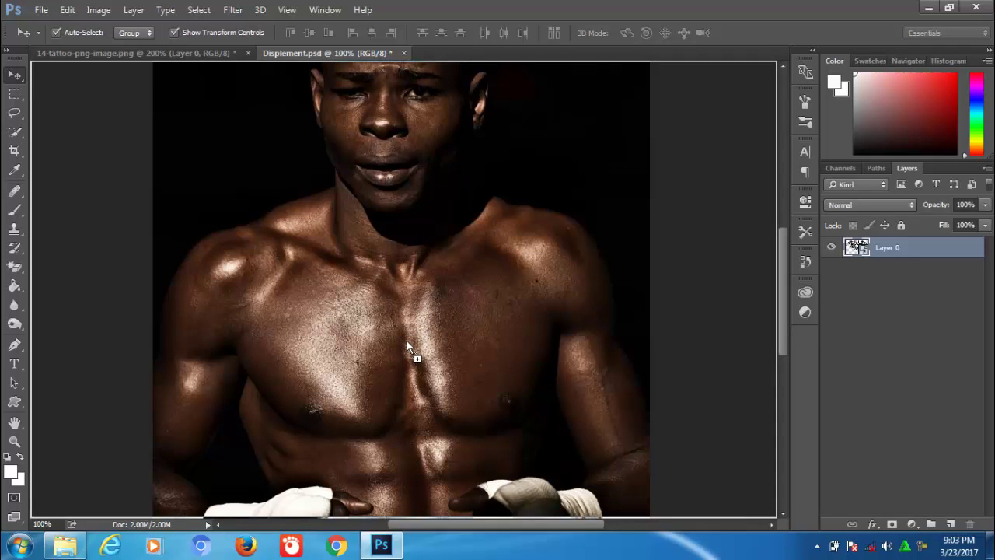
{"action": "left_click_drag", "start_coordinate": [406, 342], "coordinate": [407, 342]}
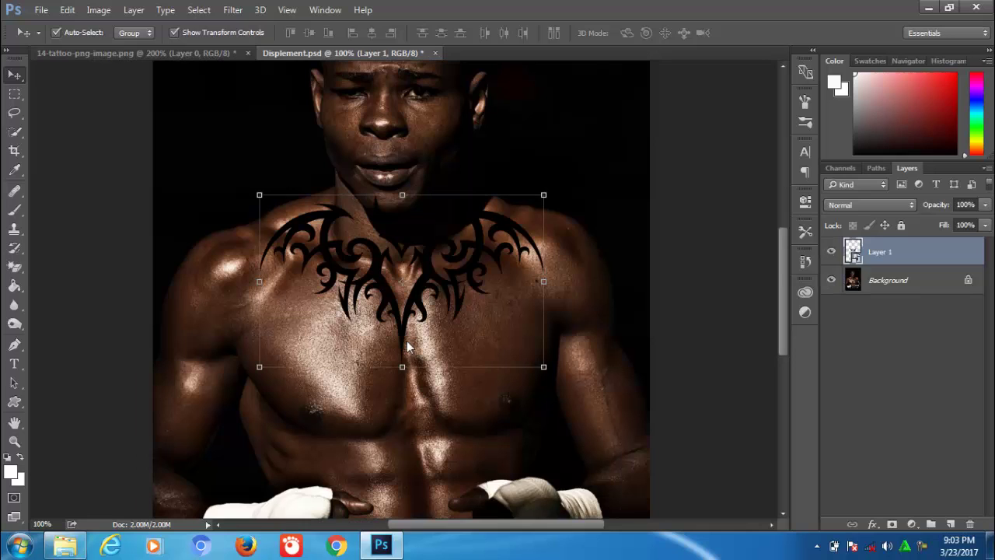
{"action": "left_click_drag", "start_coordinate": [404, 295], "coordinate": [408, 327]}
- Move, rotate about -6.86° and scale the tattoo to roughly 82% across the pecs
{"action": "key", "text": "ctrl+t"}
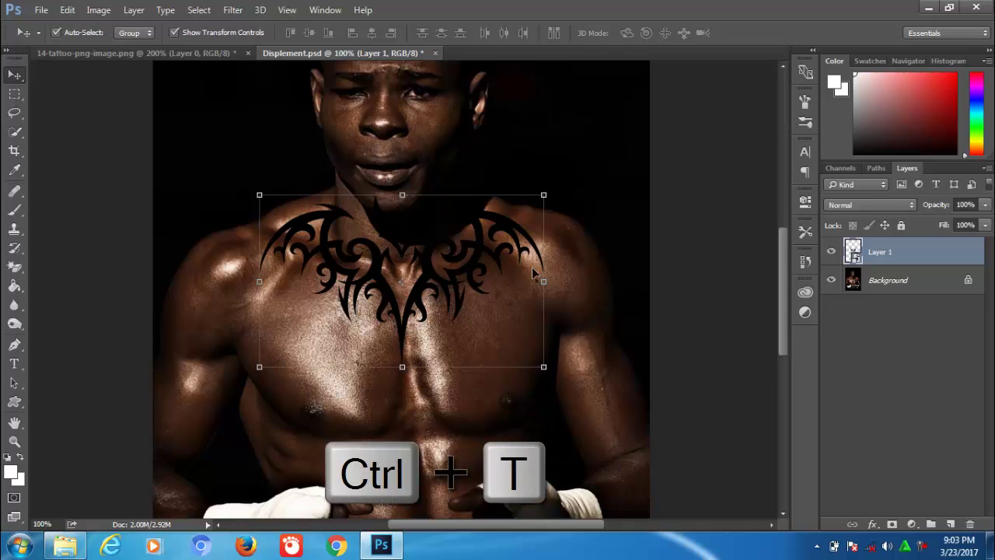
{"action": "left_click_drag", "start_coordinate": [464, 286], "coordinate": [464, 288]}
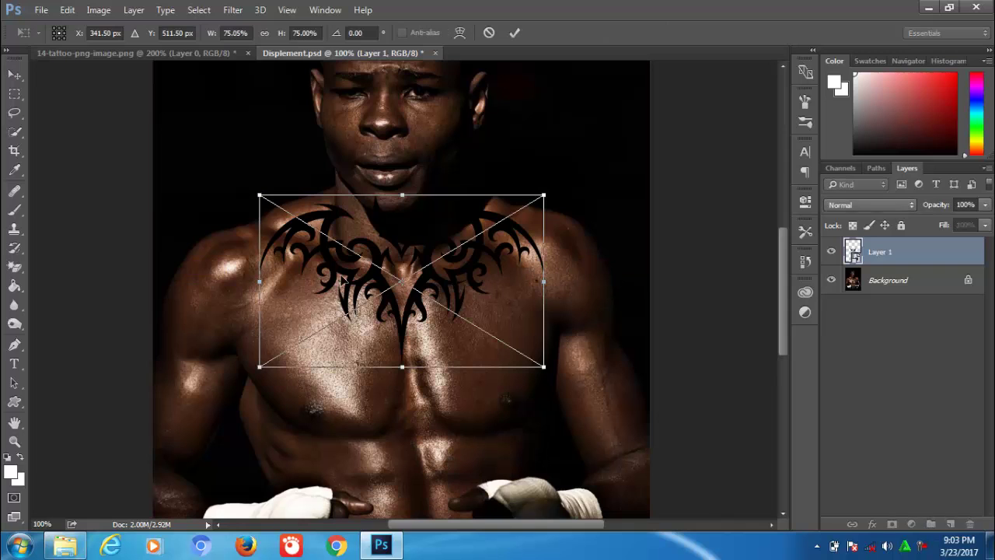
{"action": "mouse_move", "coordinate": [349, 280]}
{"action": "left_mouse_down"}
{"action": "mouse_move", "coordinate": [359, 327]}
{"action": "mouse_move", "coordinate": [365, 317]}
{"action": "left_mouse_up"}
{"action": "mouse_move", "coordinate": [574, 429]}
{"action": "left_mouse_down"}
{"action": "mouse_move", "coordinate": [583, 403]}
{"action": "mouse_move", "coordinate": [566, 400]}
{"action": "left_mouse_up"}
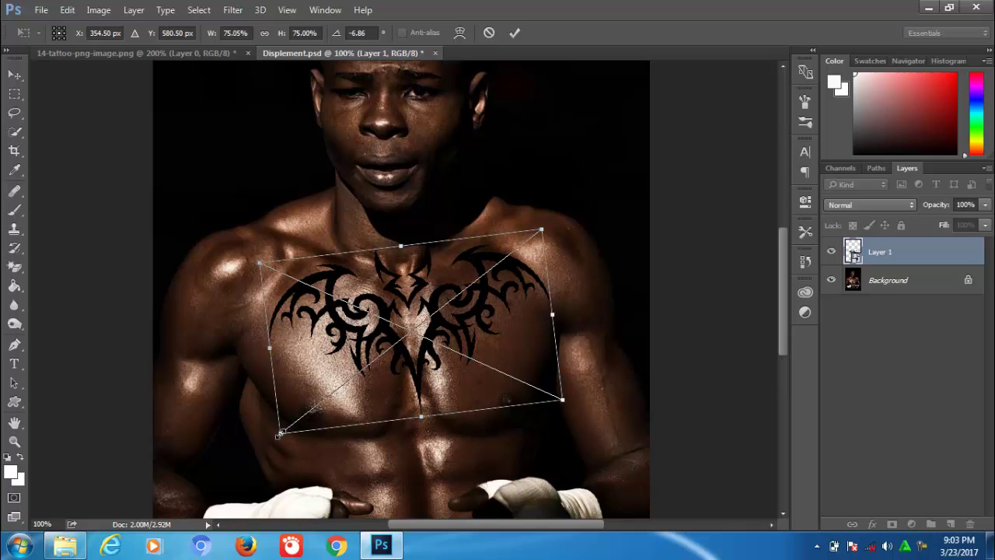
{"action": "left_click_drag", "start_coordinate": [280, 433], "coordinate": [258, 461]}
{"action": "mouse_move", "coordinate": [413, 373]}
{"action": "left_mouse_down"}
{"action": "mouse_move", "coordinate": [417, 366]}
{"action": "mouse_move", "coordinate": [423, 381]}
{"action": "left_mouse_up"}
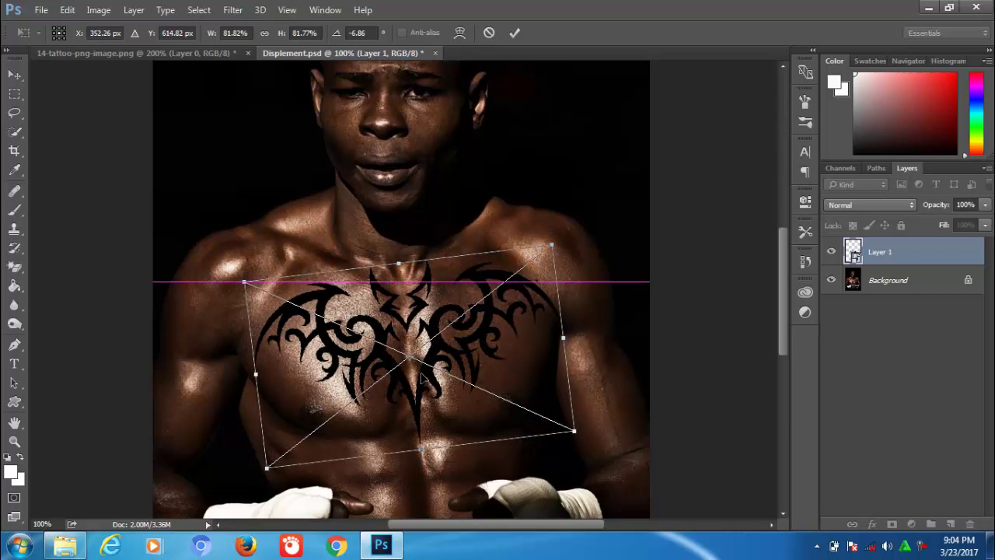
{"action": "left_click", "coordinate": [513, 33]}
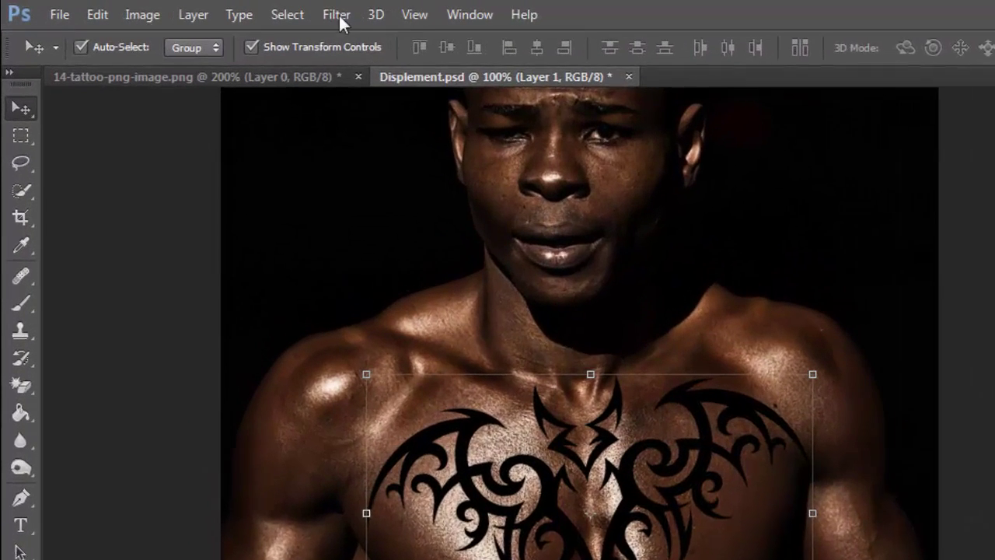
- Apply a Displace filter at scale 6 to Layer 1, using Displement.psd as the map
{"action": "left_click", "coordinate": [233, 10]}
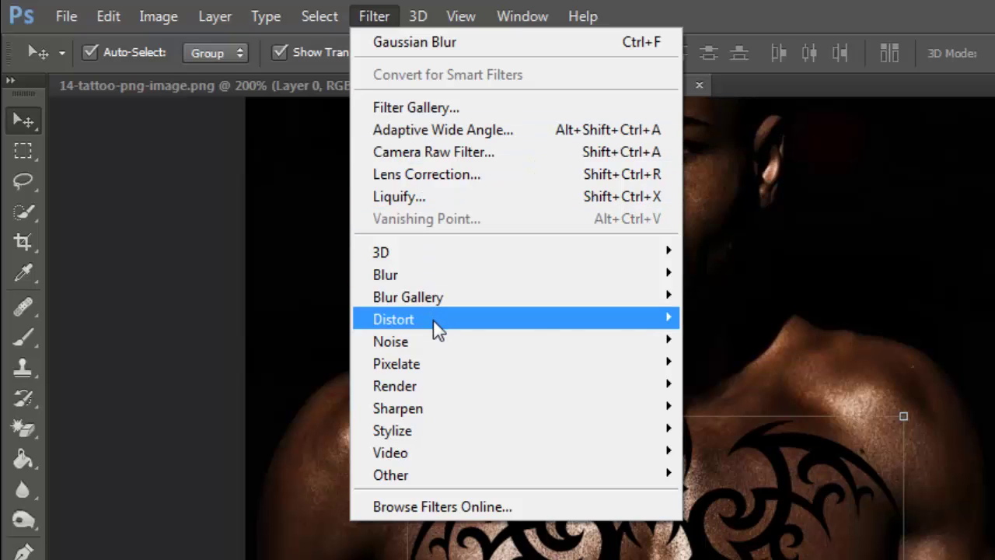
{"action": "mouse_move", "coordinate": [394, 319]}
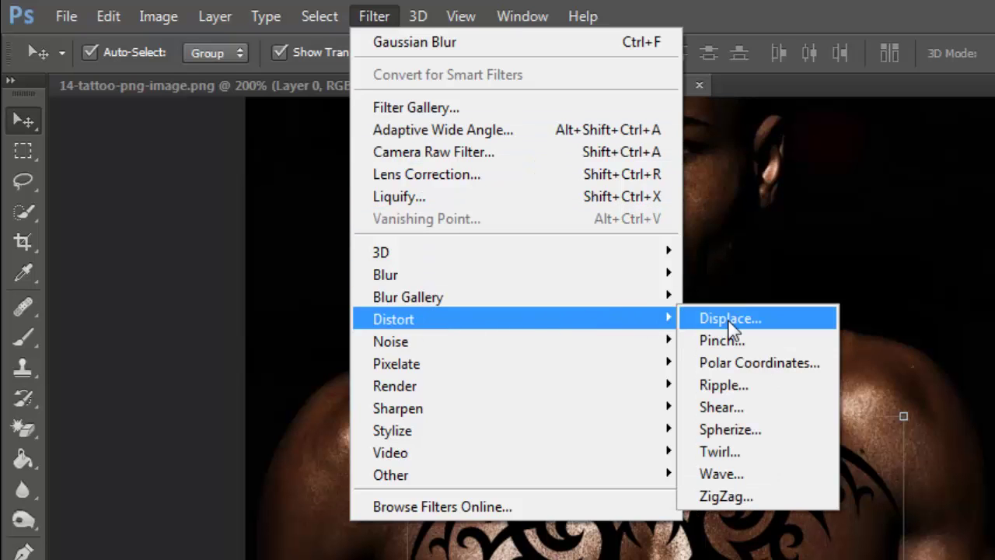
{"action": "left_click", "coordinate": [728, 321]}
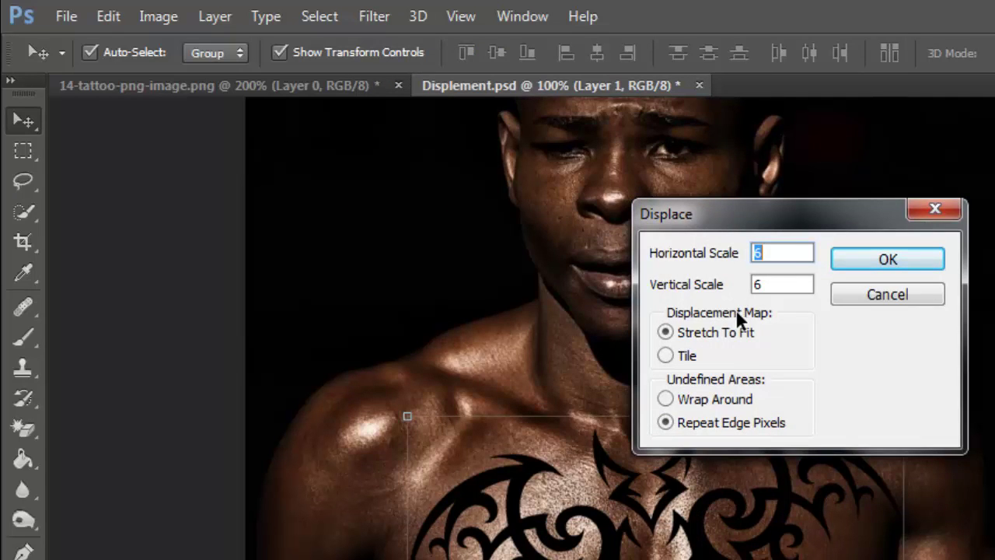
{"action": "left_click", "coordinate": [781, 247]}
{"action": "left_click", "coordinate": [881, 260]}
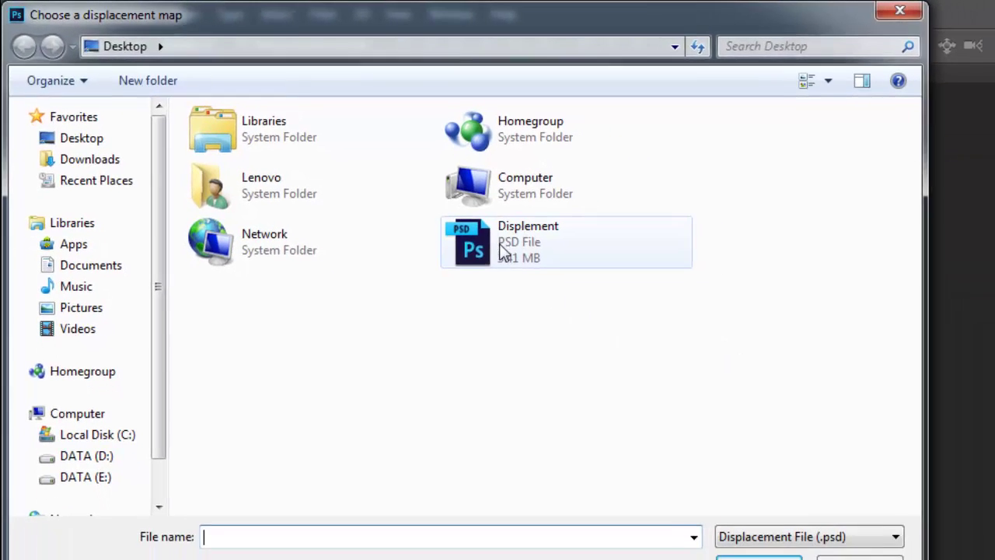
{"action": "left_click", "coordinate": [501, 250]}
{"action": "left_click", "coordinate": [694, 545]}
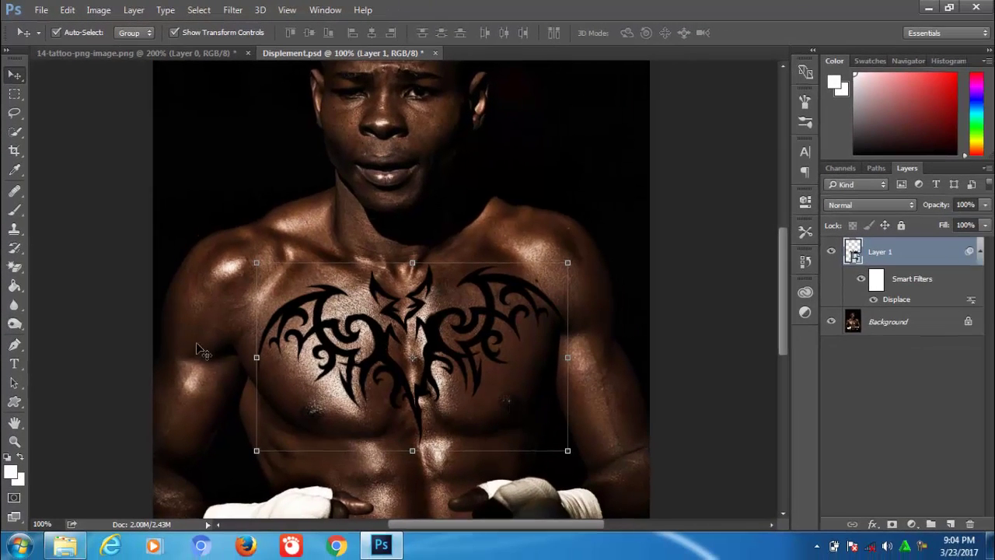
{"action": "left_click", "coordinate": [16, 441]}
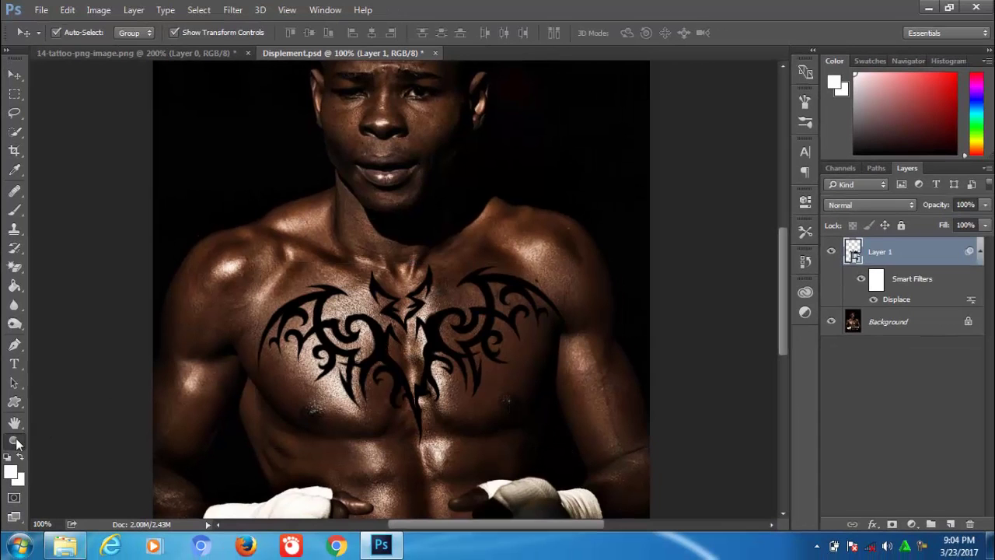
{"action": "left_click", "coordinate": [15, 441]}
{"action": "left_click", "coordinate": [429, 364]}
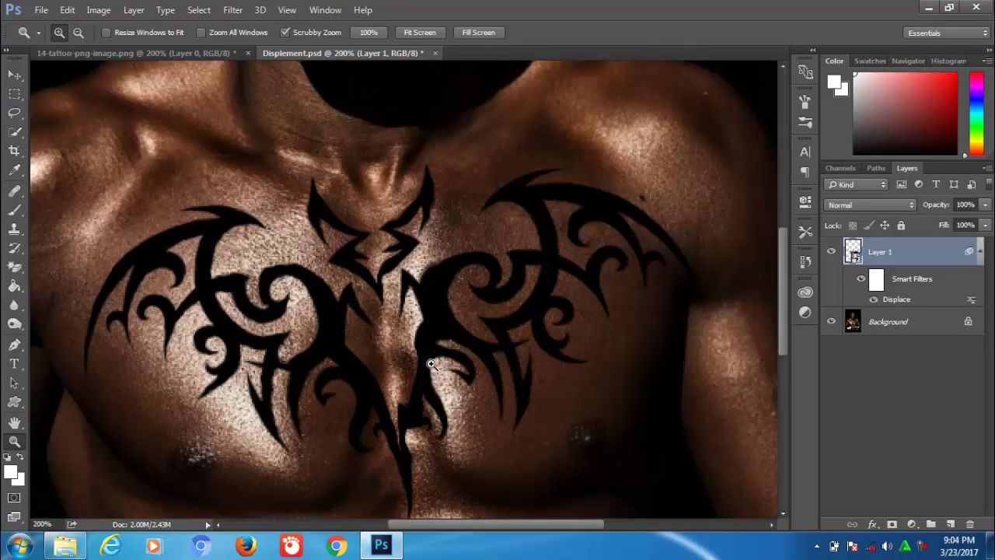
{"action": "left_click", "coordinate": [445, 355]}
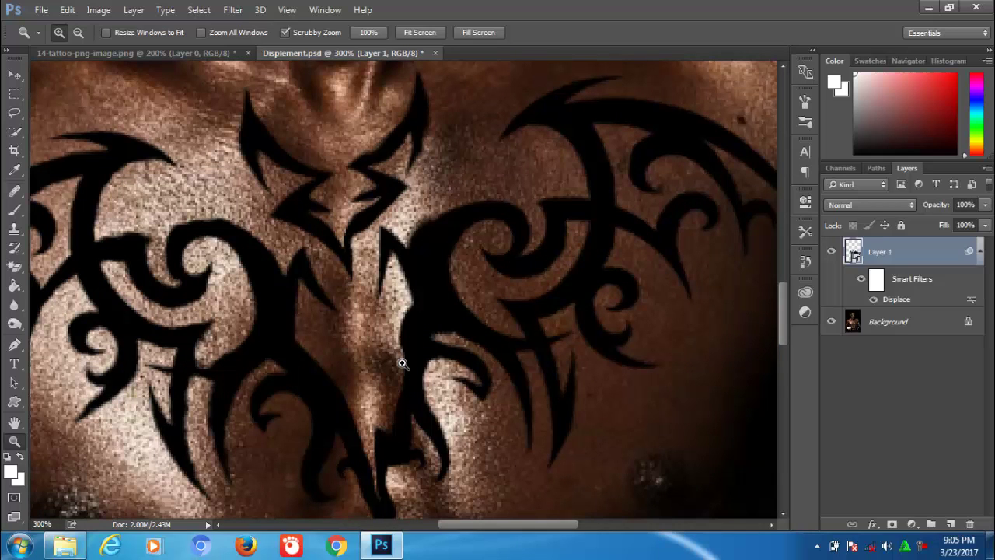
{"action": "left_click", "coordinate": [401, 363], "text": "alt"}
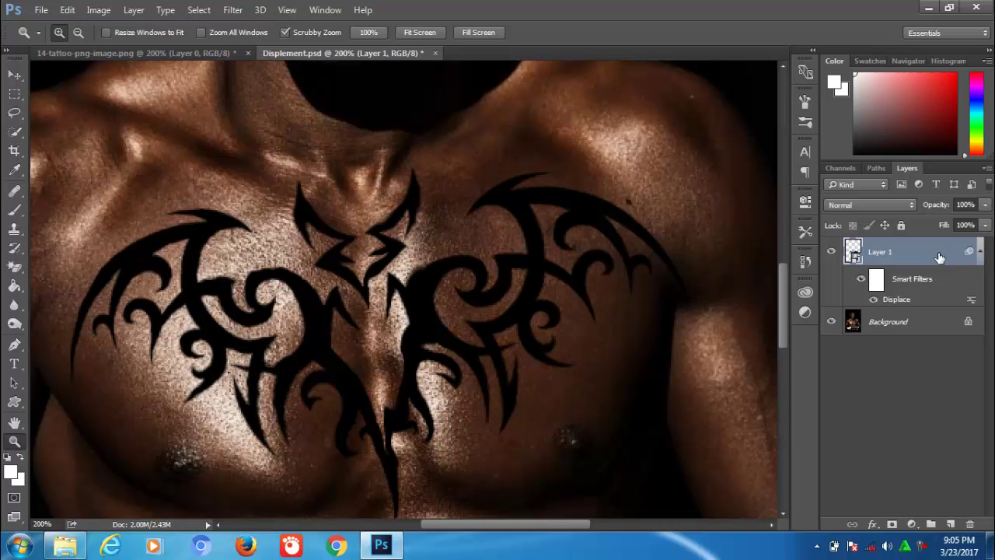
- Add a dark purple (2b0866) Color Overlay to Layer 1 in Linear Burn at 50% opacity
{"action": "right_click", "coordinate": [887, 254]}
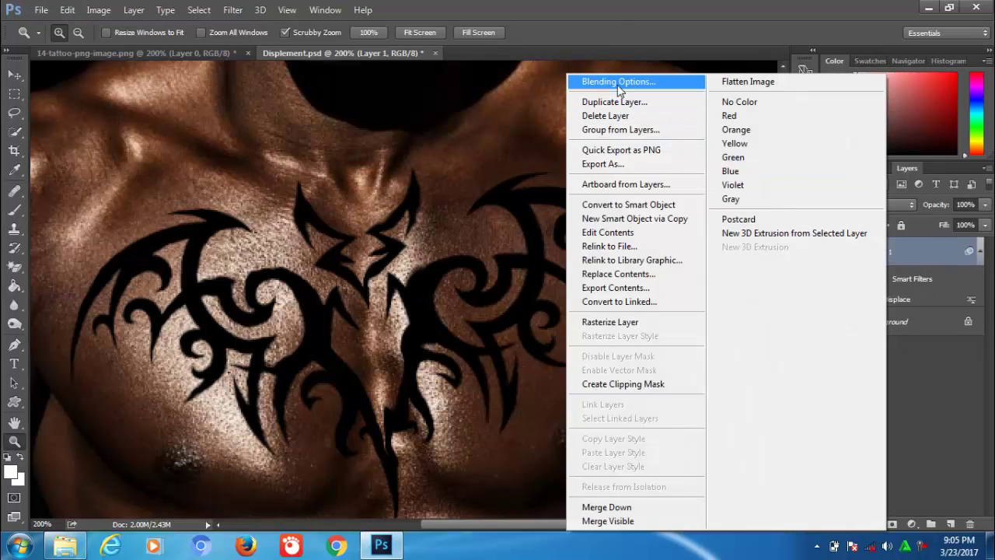
{"action": "left_click", "coordinate": [620, 85]}
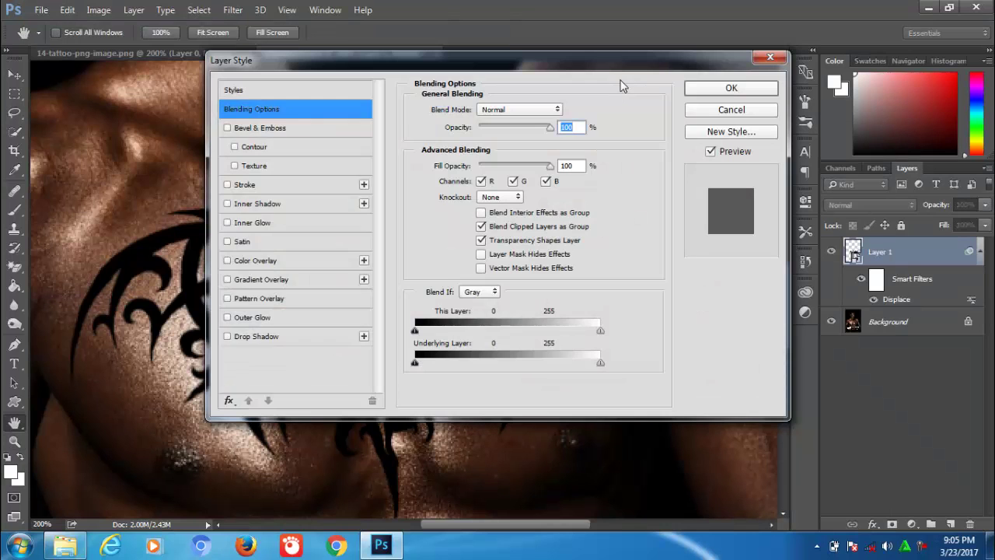
{"action": "left_click_drag", "start_coordinate": [635, 57], "coordinate": [799, 60]}
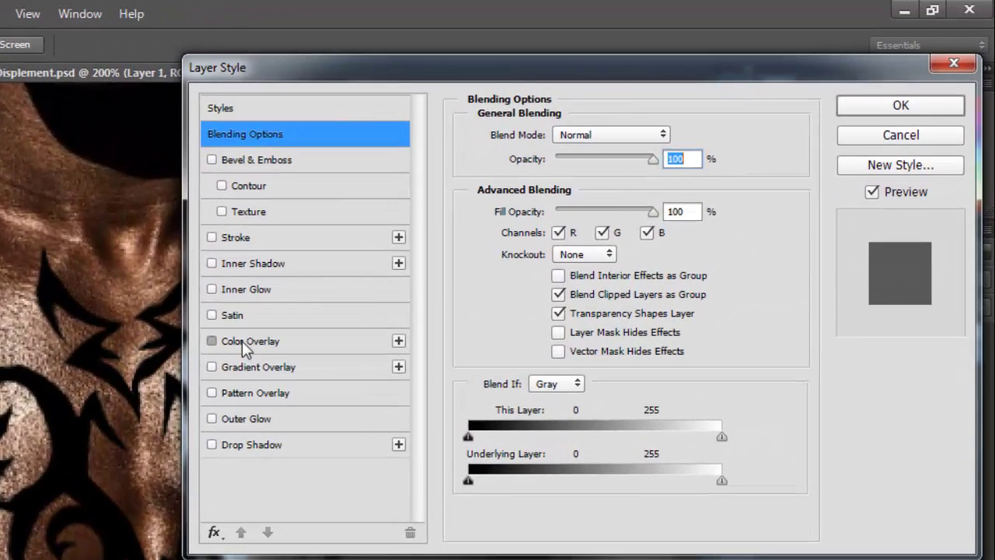
{"action": "left_click", "coordinate": [242, 341]}
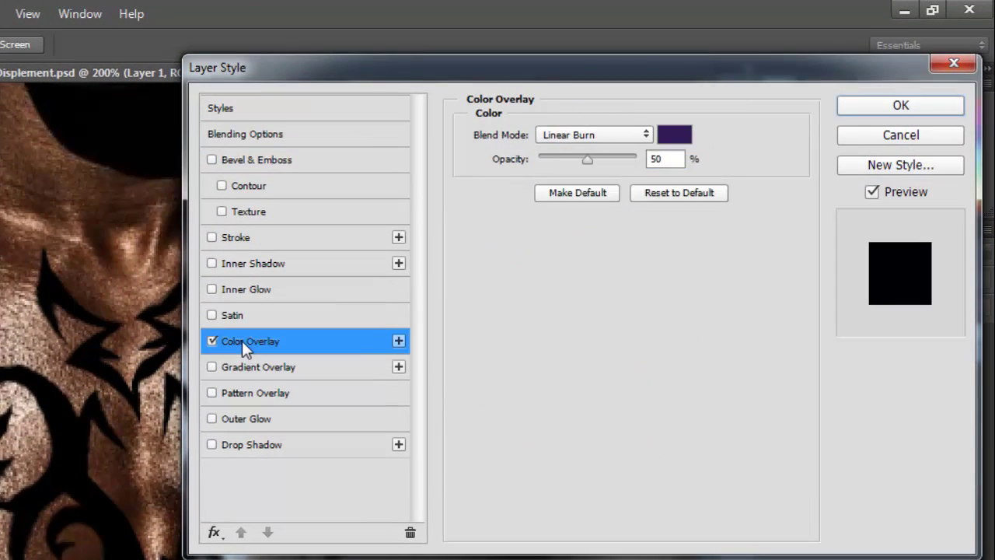
{"action": "left_click", "coordinate": [674, 136]}
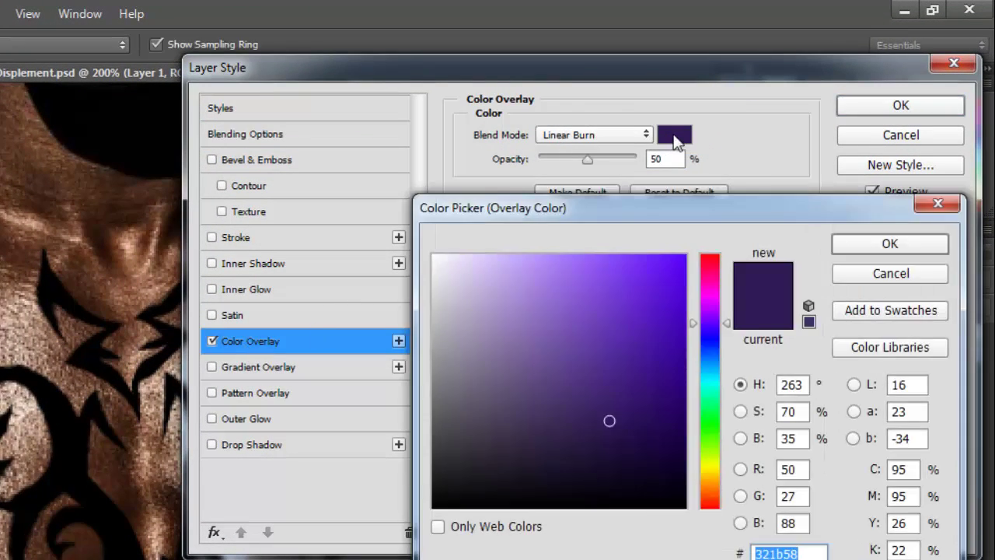
{"action": "mouse_move", "coordinate": [614, 421]}
{"action": "left_mouse_down"}
{"action": "mouse_move", "coordinate": [620, 430]}
{"action": "mouse_move", "coordinate": [667, 408]}
{"action": "left_mouse_up"}
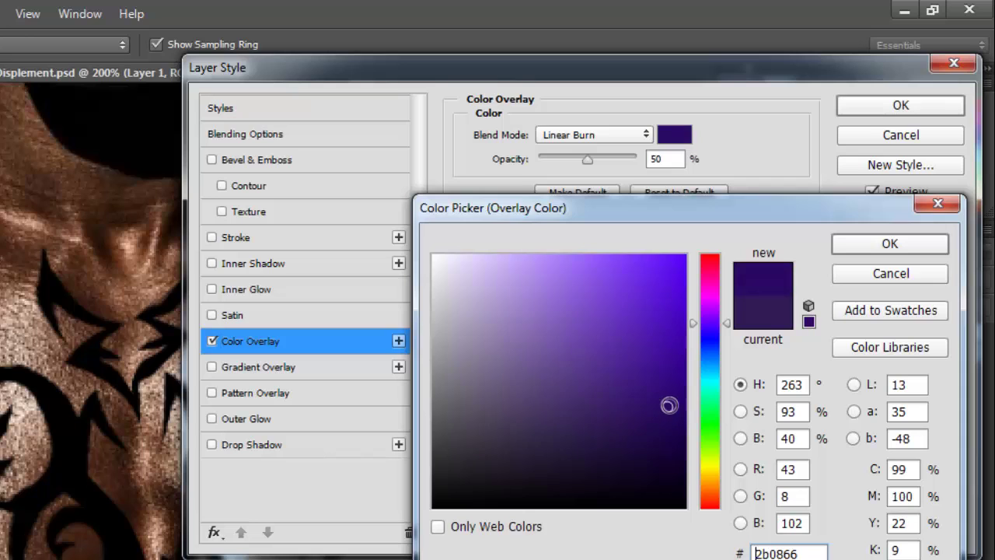
{"action": "left_click", "coordinate": [873, 248]}
{"action": "double_click", "coordinate": [657, 159]}
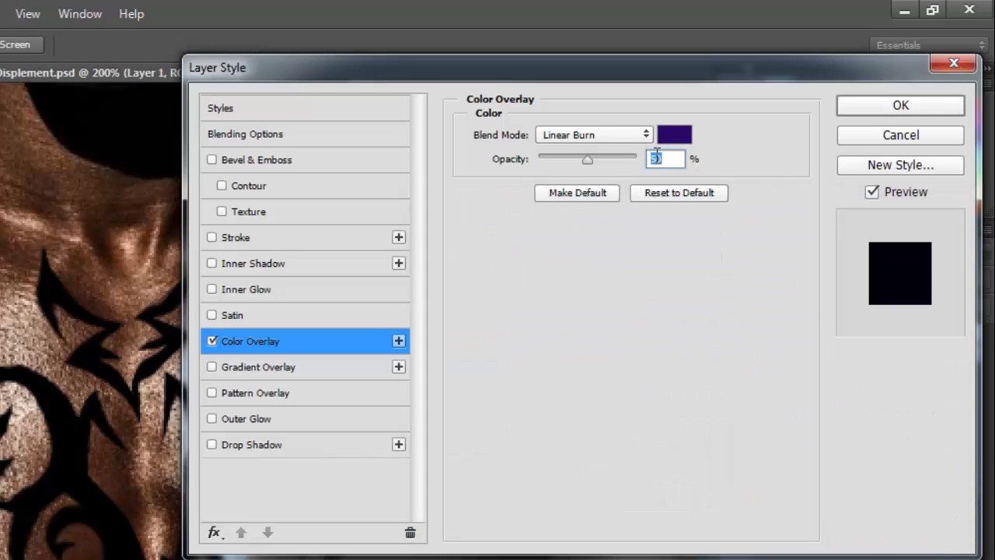
{"action": "left_click", "coordinate": [645, 136]}
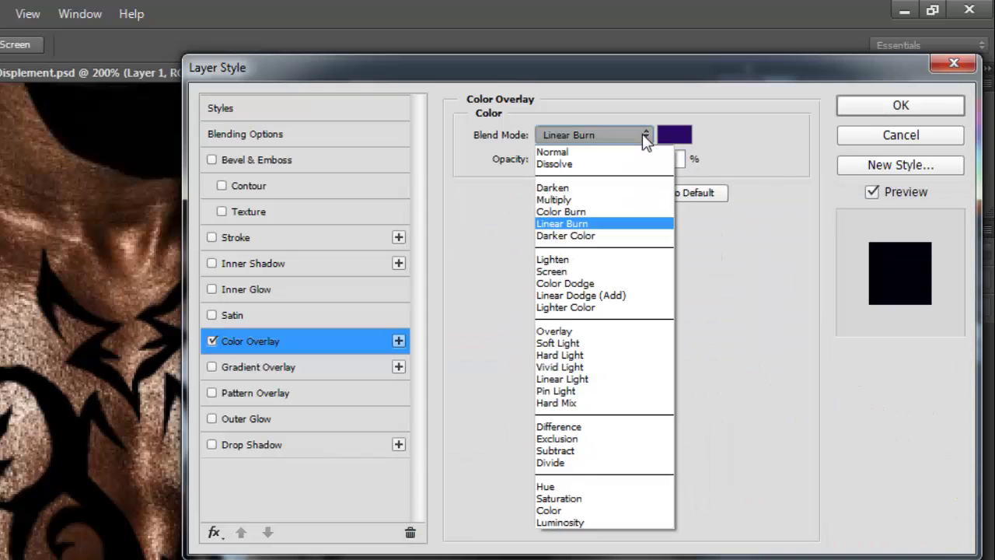
{"action": "left_click", "coordinate": [579, 225]}
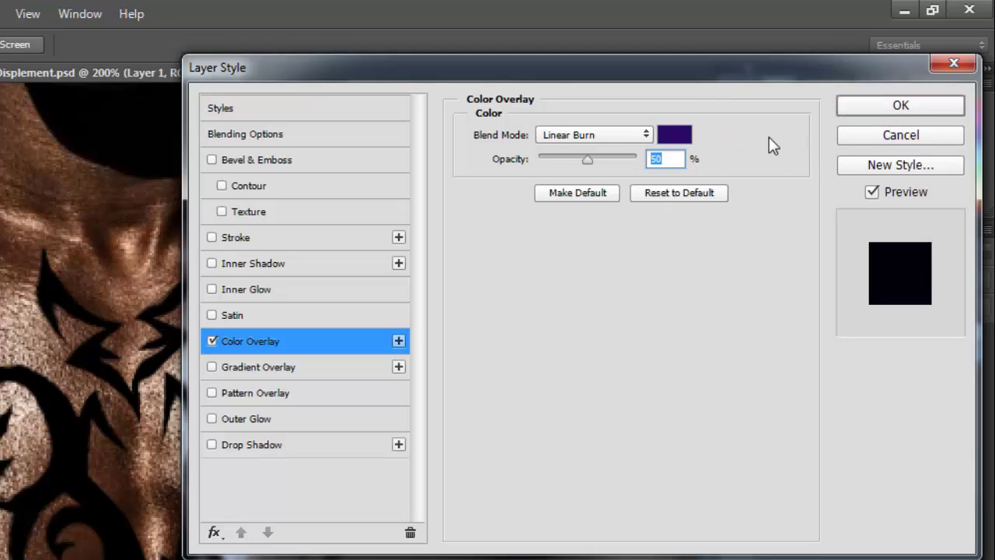
- Add a dark red (440503) Outer Glow to Layer 1: Normal mode, 50% opacity, 3 px size
{"action": "left_click", "coordinate": [262, 422]}
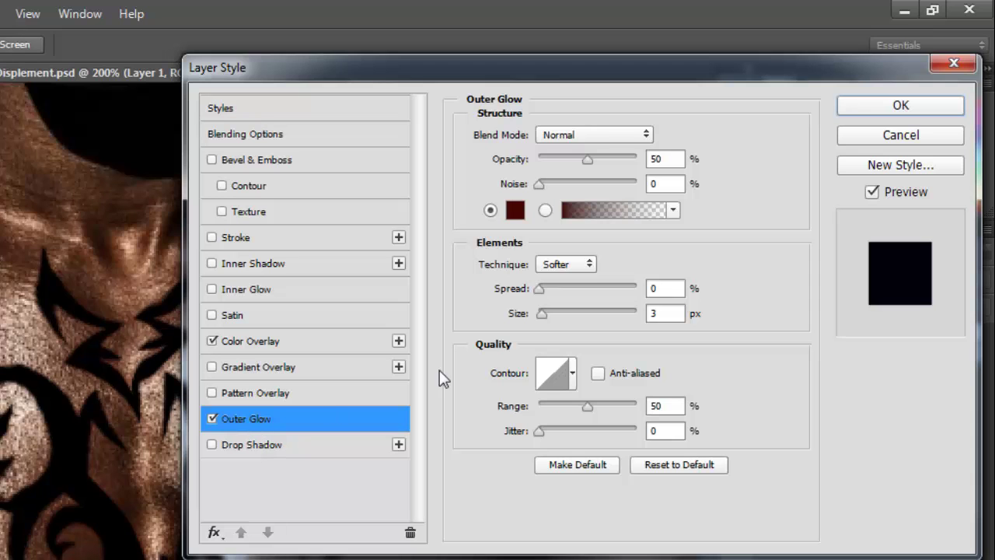
{"action": "left_click", "coordinate": [515, 211]}
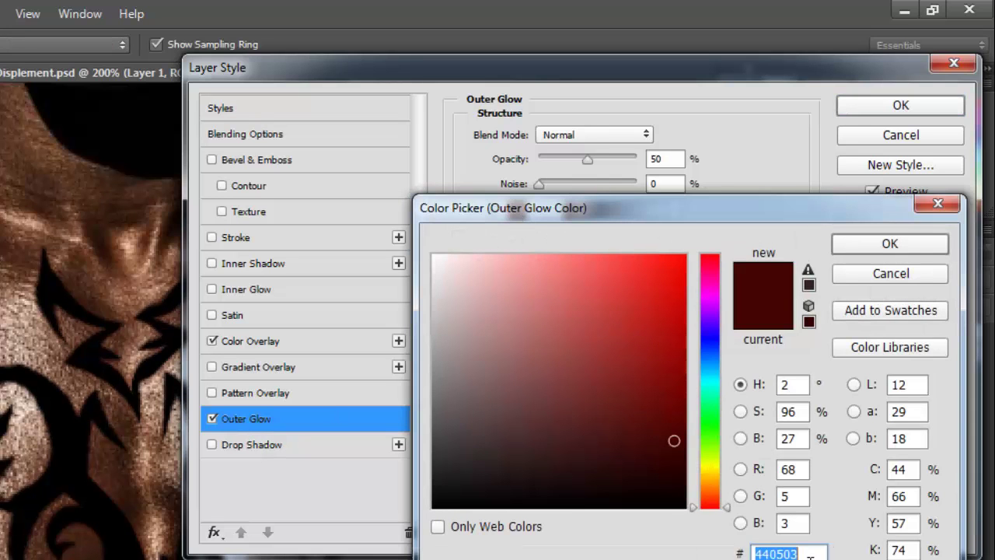
{"action": "left_click", "coordinate": [810, 554]}
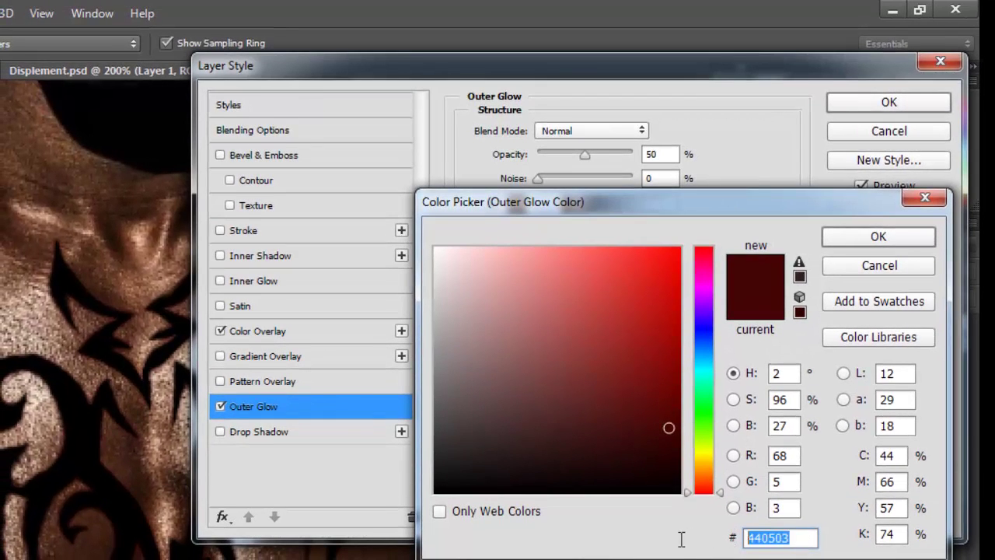
{"action": "left_click", "coordinate": [877, 238]}
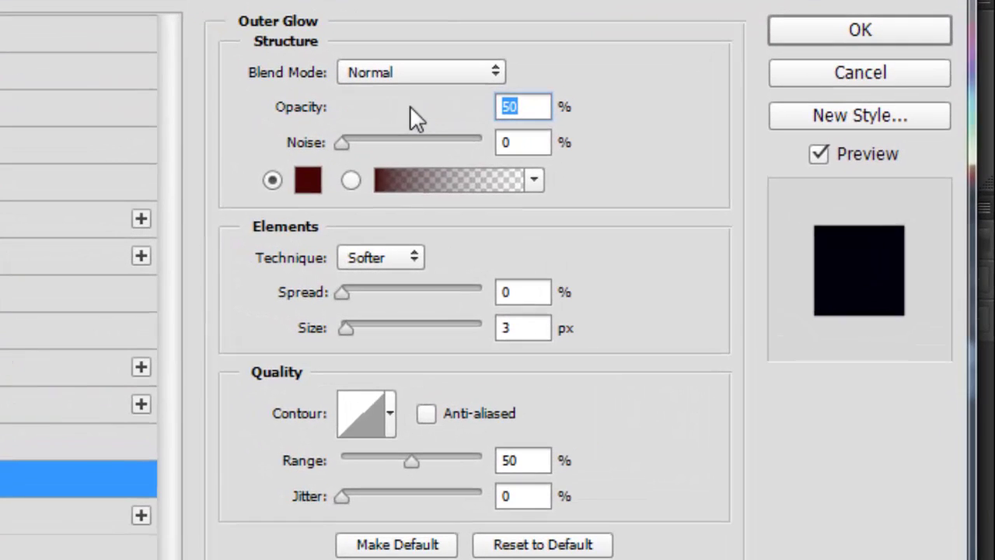
{"action": "left_click_drag", "start_coordinate": [583, 153], "coordinate": [580, 155]}
{"action": "left_click_drag", "start_coordinate": [408, 107], "coordinate": [411, 107]}
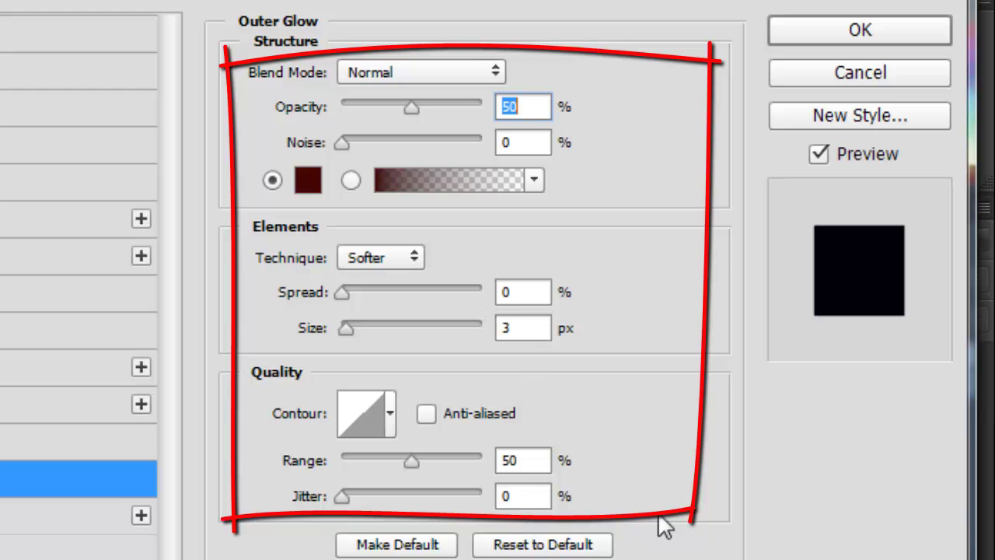
- Apply the purple overlay and red glow styles, then zoom in on the tattoo and back out
{"action": "left_click", "coordinate": [806, 26]}
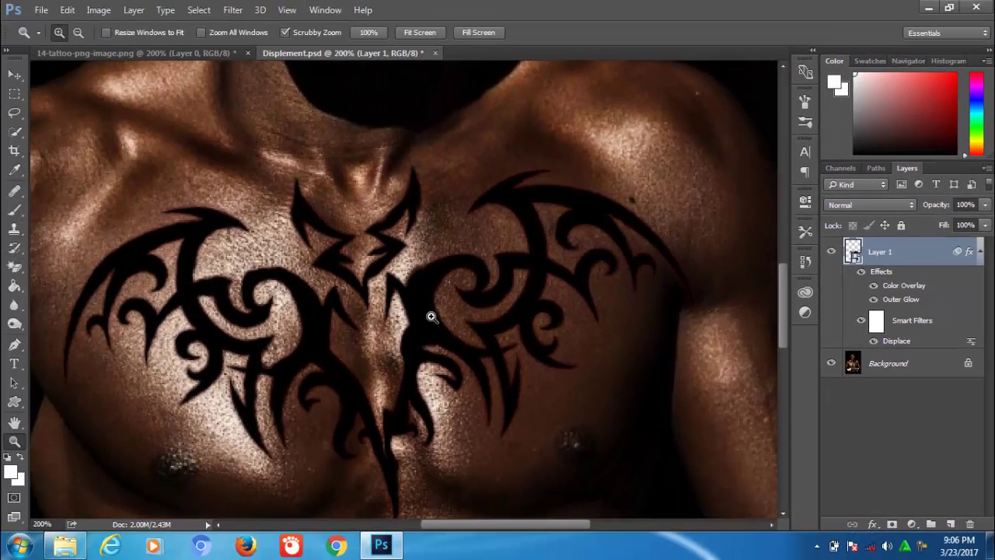
{"action": "left_click", "coordinate": [431, 317]}
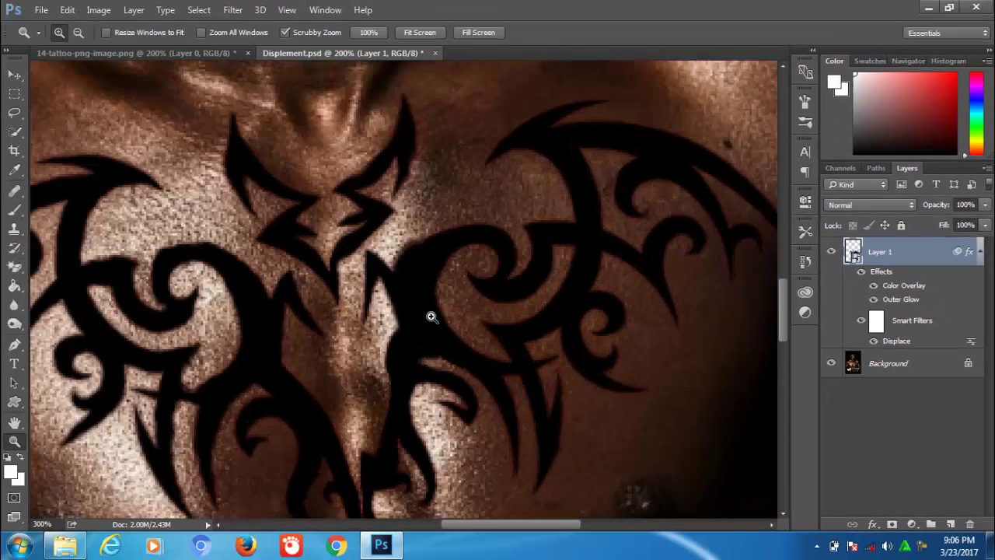
{"action": "left_click", "coordinate": [83, 323]}
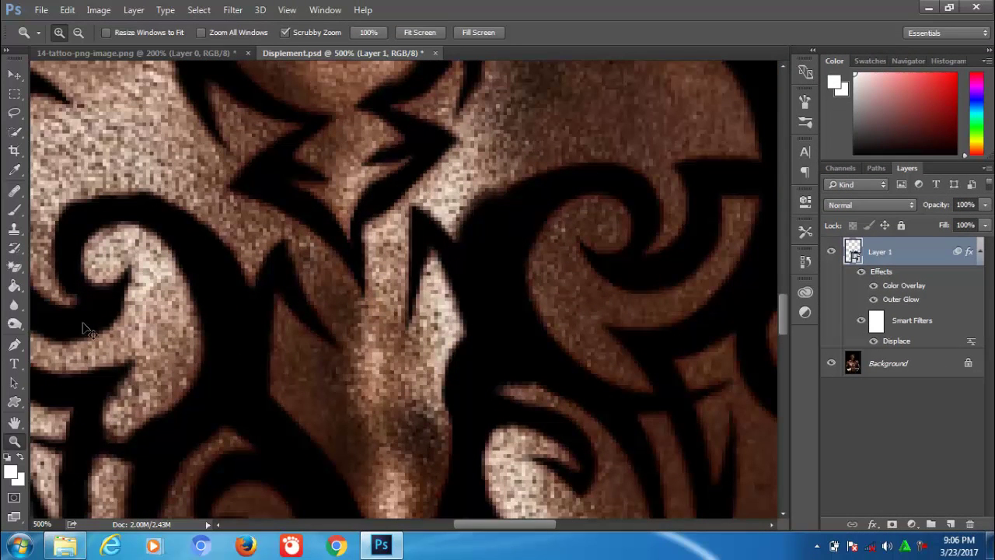
{"action": "left_click_drag", "start_coordinate": [88, 331], "coordinate": [55, 322]}
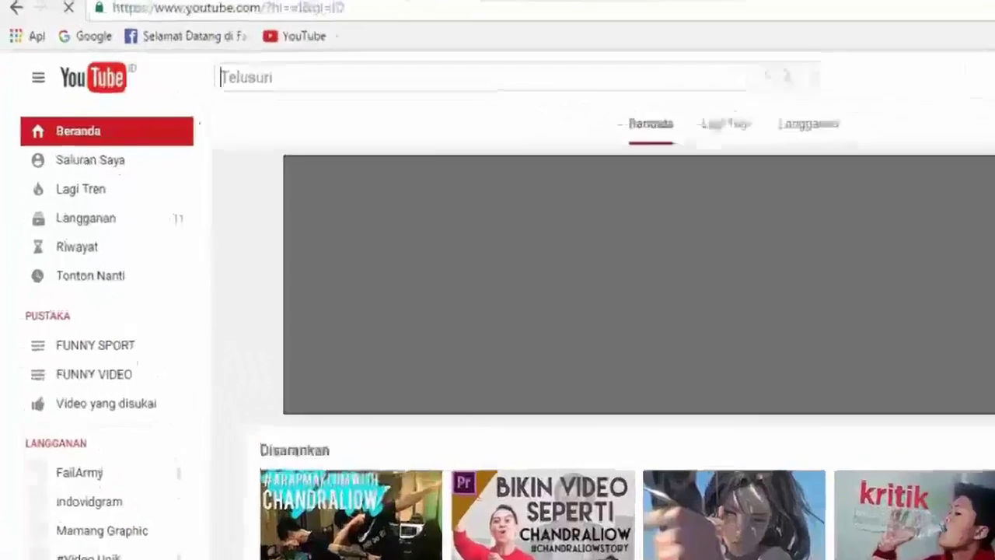
- Search YouTube for the tutorial author's channel by name, open its page, and subscribe
{"action": "type", "text": "Abu"}
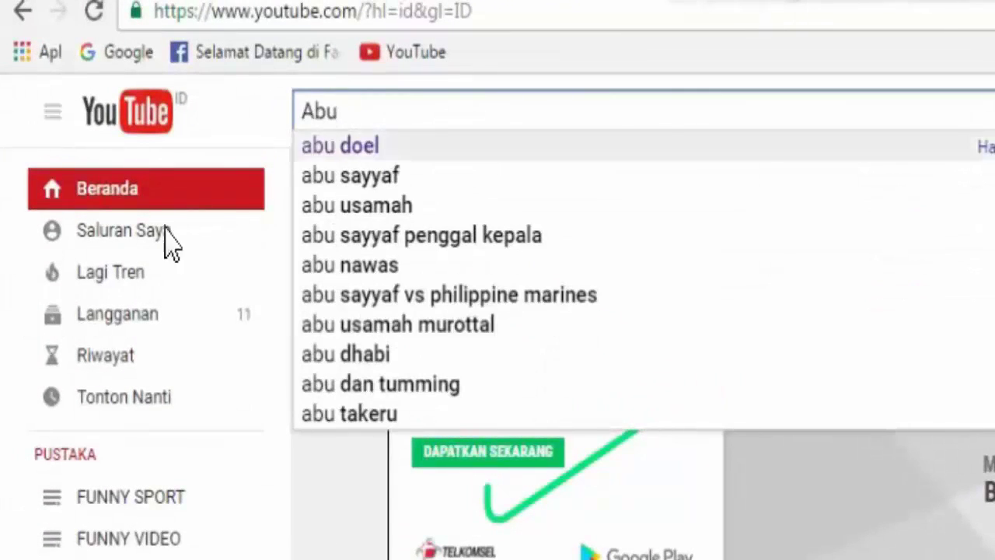
{"action": "left_click", "coordinate": [340, 152]}
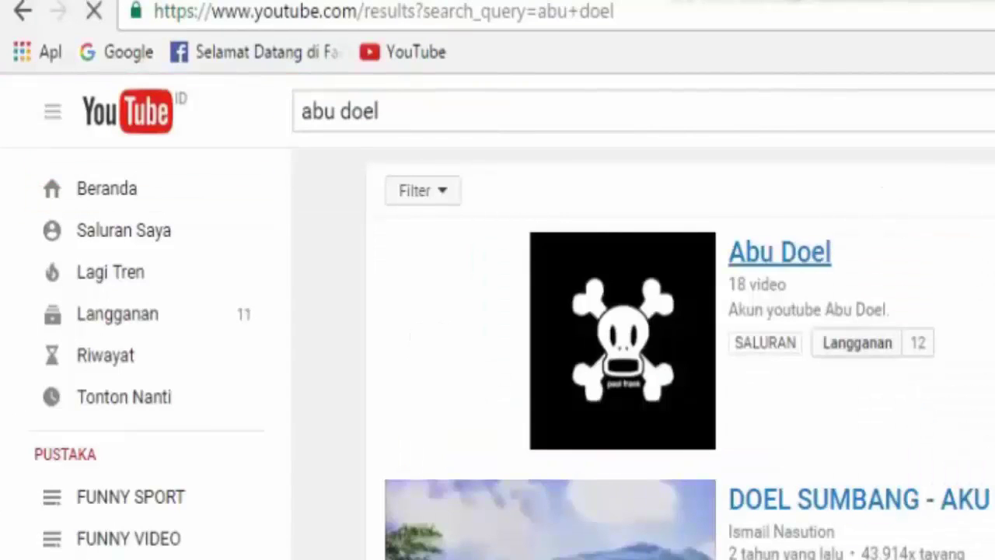
{"action": "left_click", "coordinate": [824, 252]}
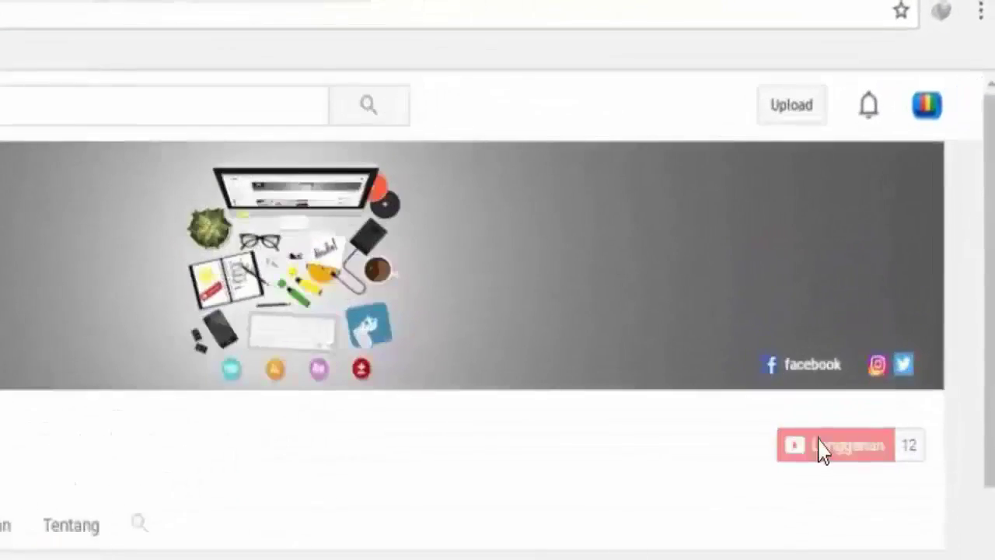
{"action": "left_click", "coordinate": [822, 451]}
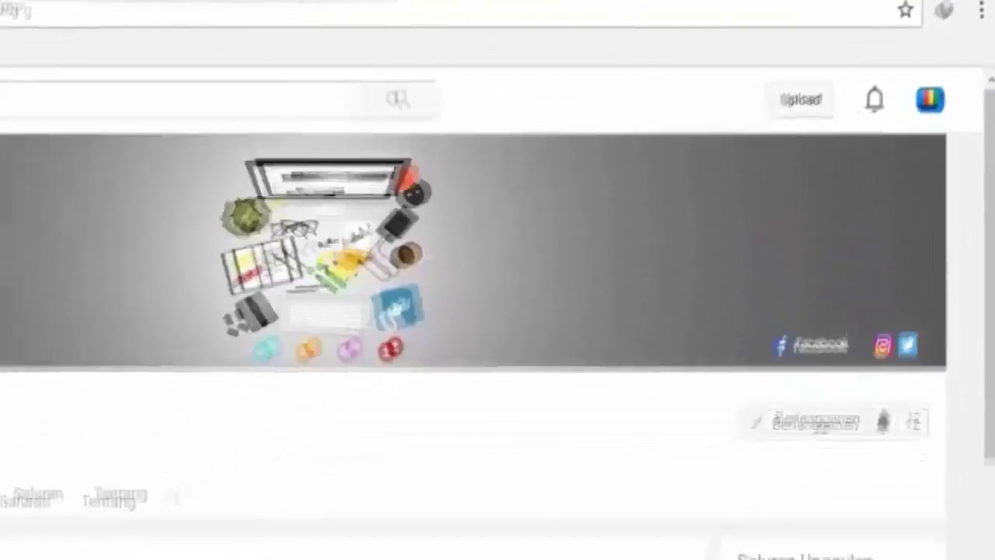